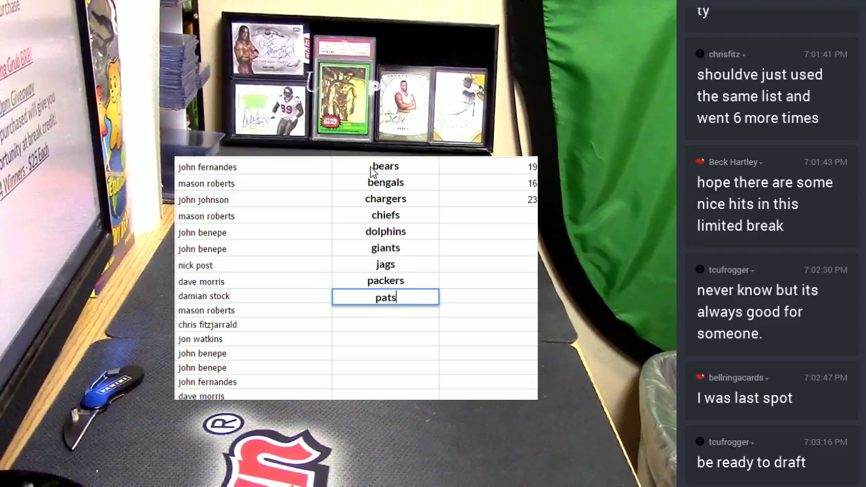
# - Finish the pats entry and list raiders, rams and ravens in the team-name cells beneath it
pyautogui.press('Return')
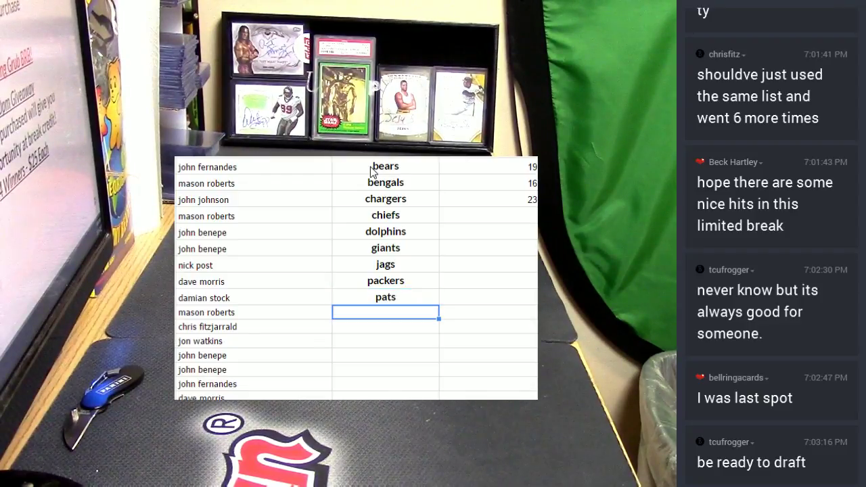
pyautogui.write('raiders')
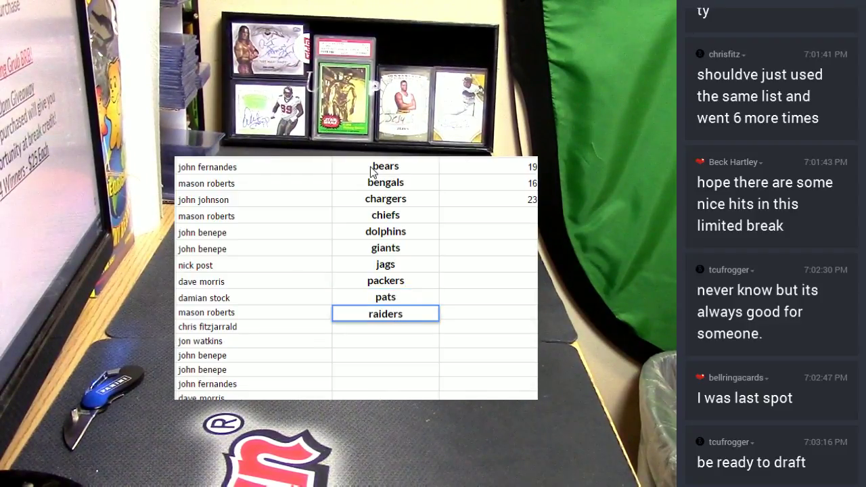
pyautogui.press('Return')
pyautogui.write('rams')
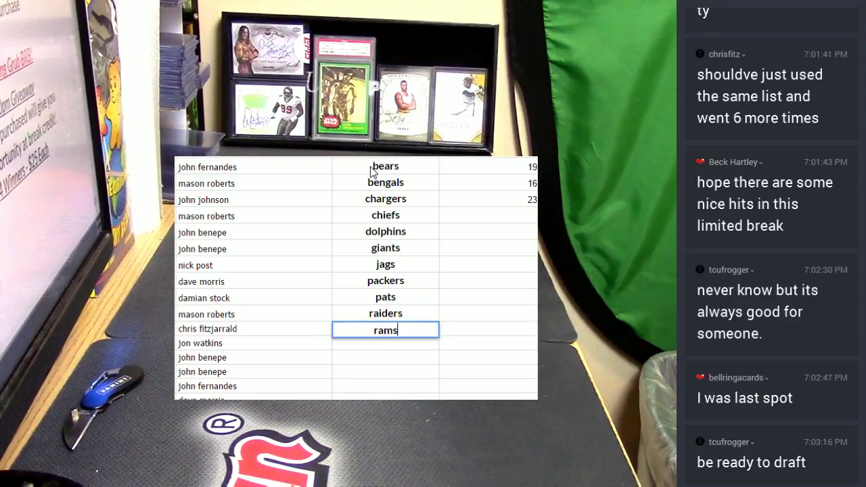
pyautogui.press('Return')
pyautogui.write('ravens')
pyautogui.press('Return')
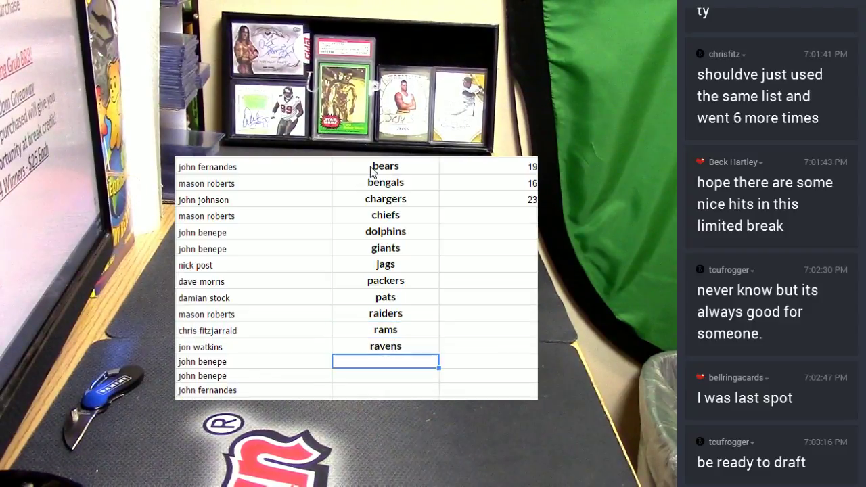
# - Add redskins, saints and texans to the team-name cells below ravens
pyautogui.write('redskins')
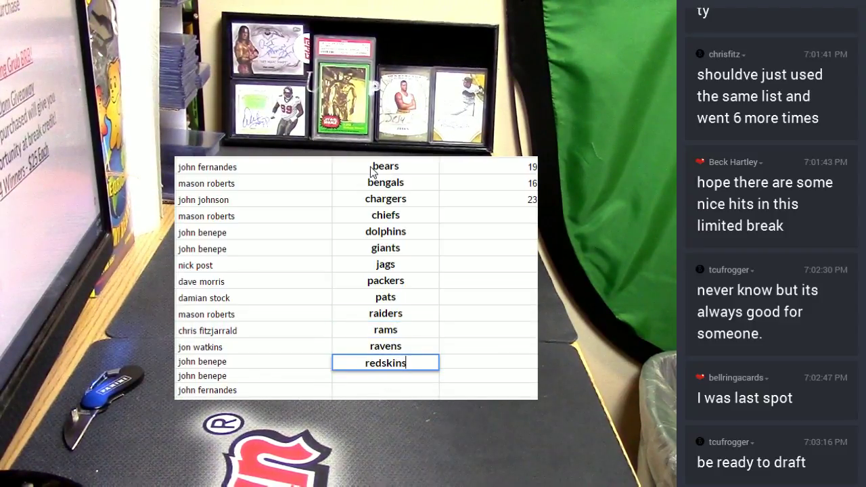
pyautogui.press('Return')
pyautogui.write('saints')
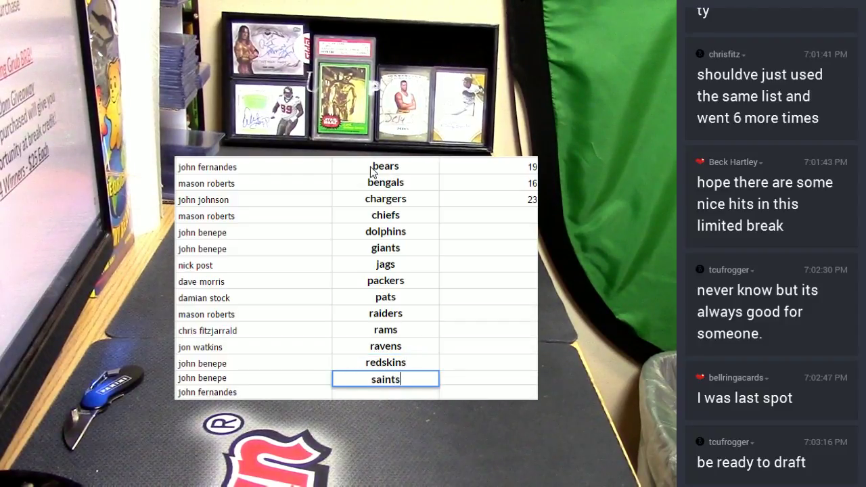
pyautogui.press('Return')
pyautogui.write('texans')
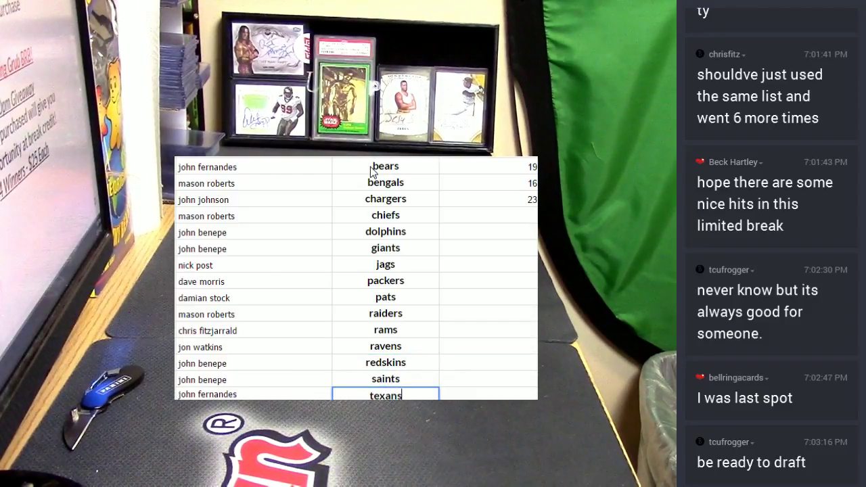
pyautogui.press('Return')
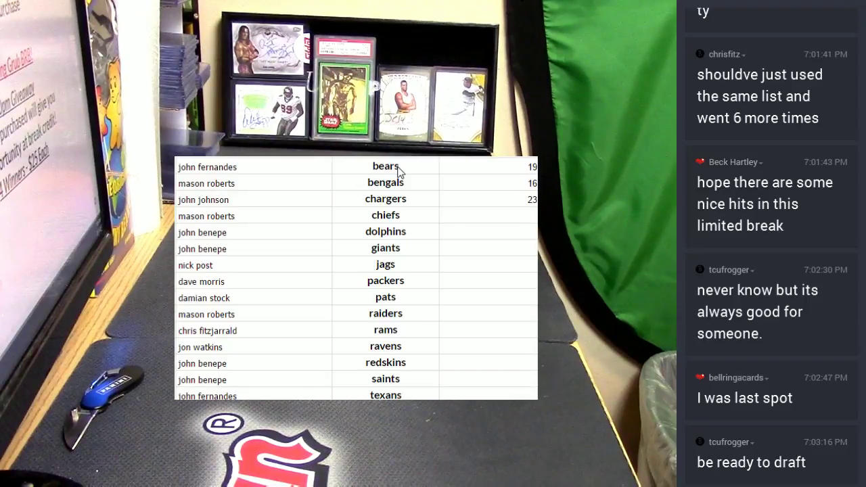
# - Enter the numbers beside the last three teams: texans 19, saints 16 and redskins 13
pyautogui.write('19')
pyautogui.press('Up')
pyautogui.write('1')
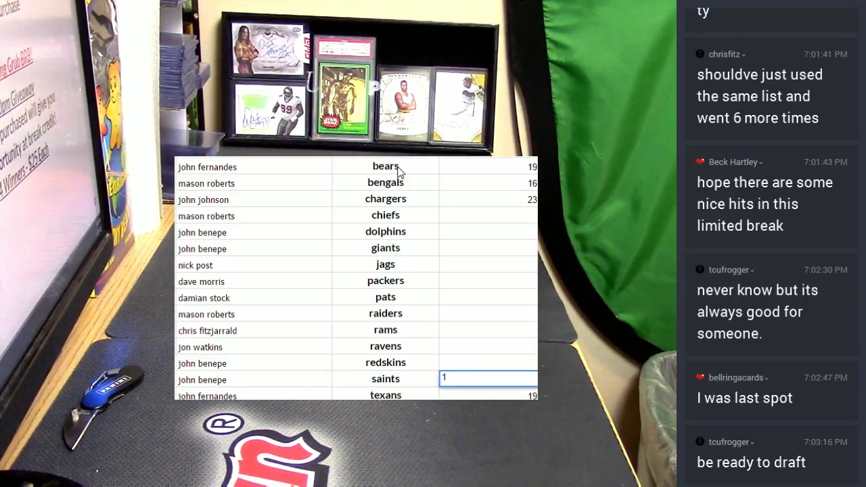
pyautogui.write('6')
pyautogui.press('Up')
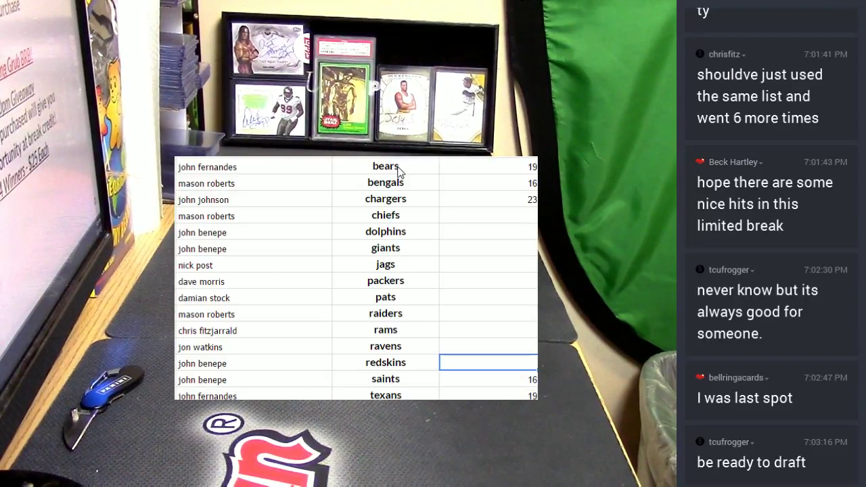
pyautogui.write('13')
pyautogui.press('Up')
# - Enter the numbers beside the next teams up the list: ravens 16, rams 29 and raiders 19
pyautogui.write('1')
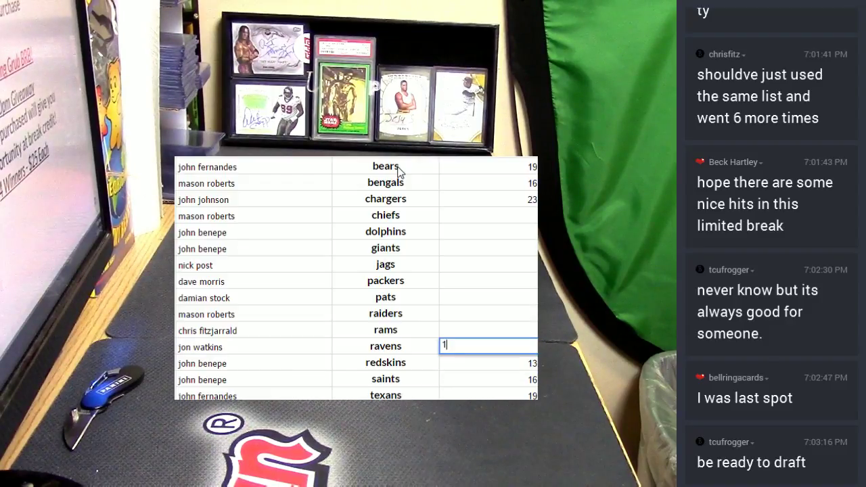
pyautogui.write('6')
pyautogui.press('Up')
pyautogui.write('29')
pyautogui.press('Up')
pyautogui.write('16')
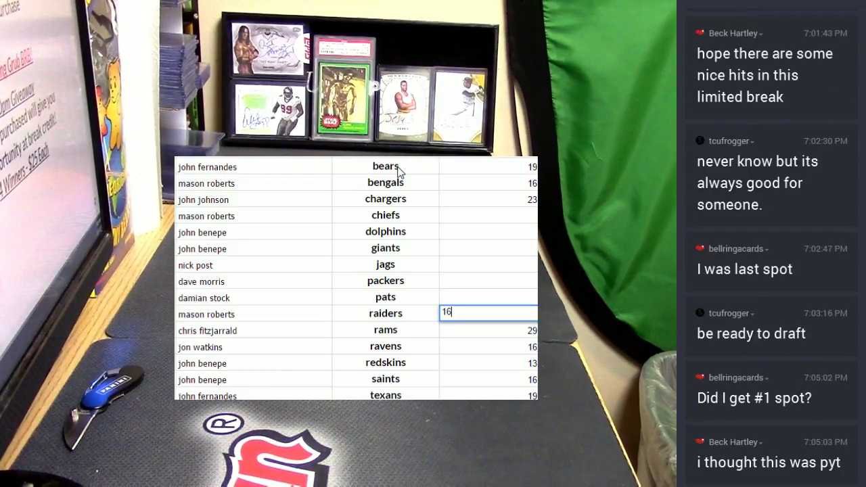
pyautogui.press('BackSpace')
pyautogui.write('9')
pyautogui.press('Up')
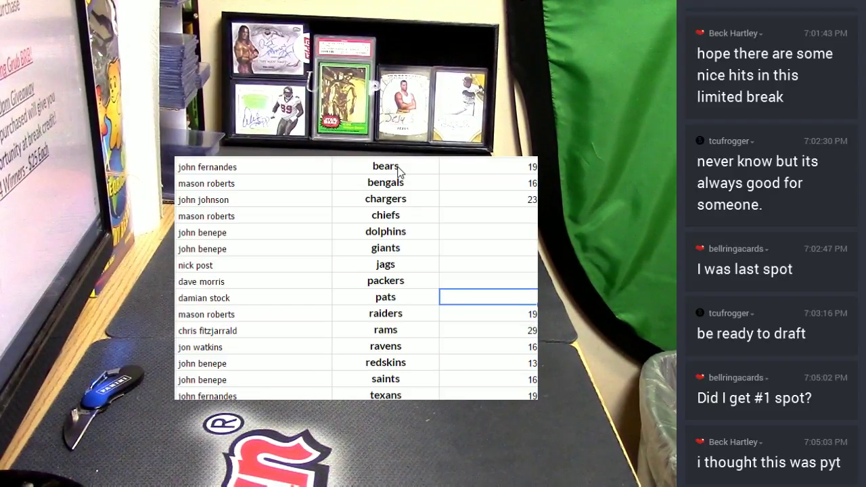
# - Enter 23 beside pats, 23 beside packers and 13 beside jags
pyautogui.write('23')
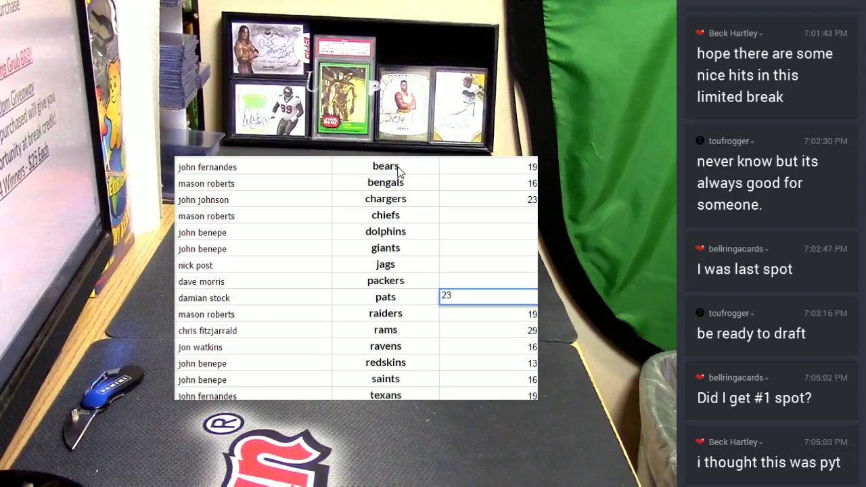
pyautogui.press('Up')
pyautogui.write('23')
pyautogui.press('Up')
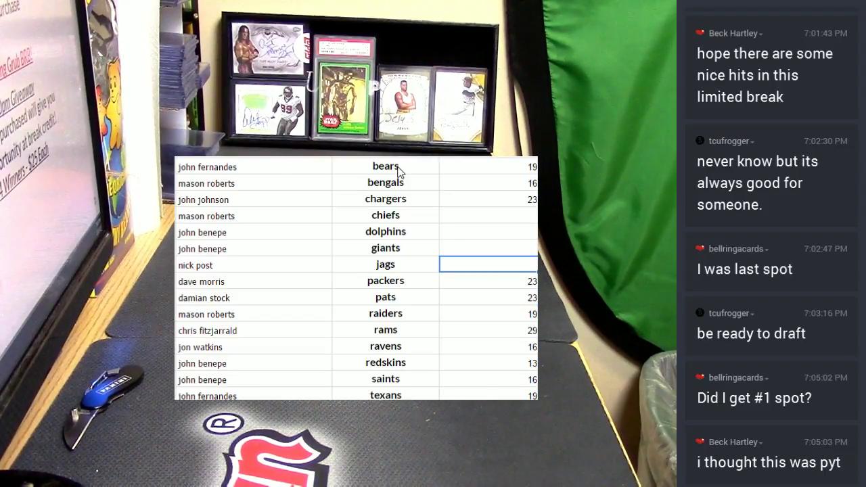
pyautogui.write('13')
pyautogui.press('Up')
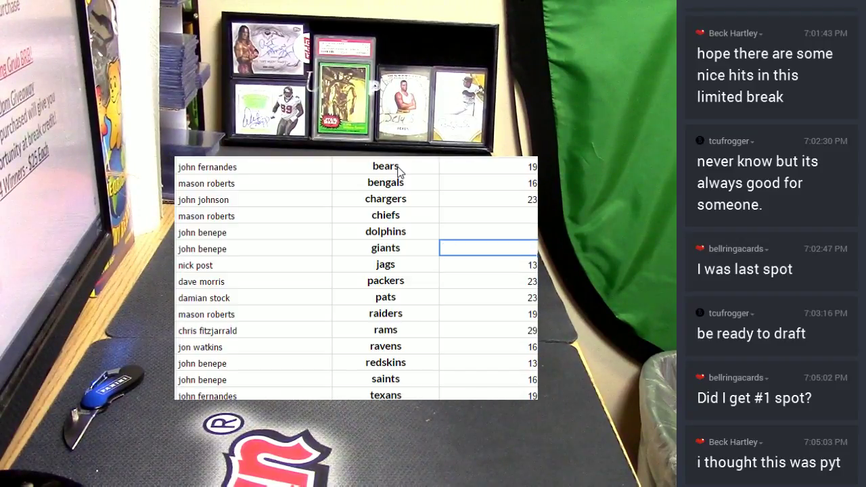
# - Fill the remaining number cells with 26 for giants, 23 for dolphins and 16 for chiefs
pyautogui.write('26')
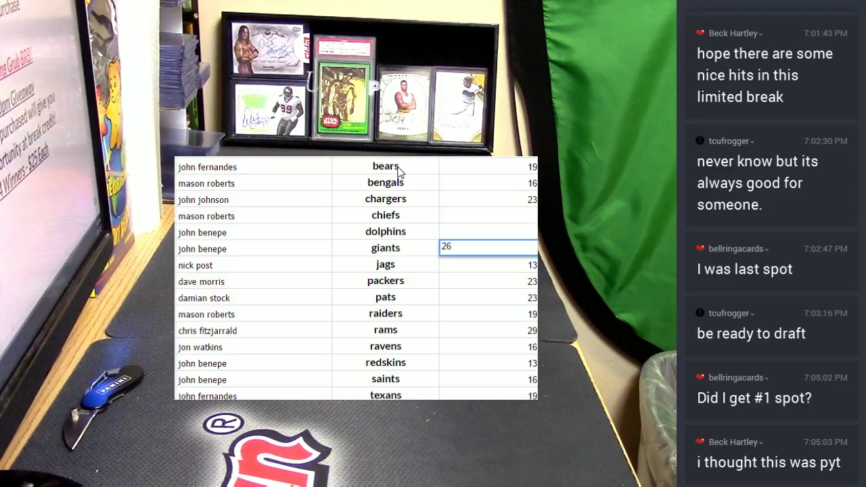
pyautogui.press('Up')
pyautogui.write('23')
pyautogui.press('Up')
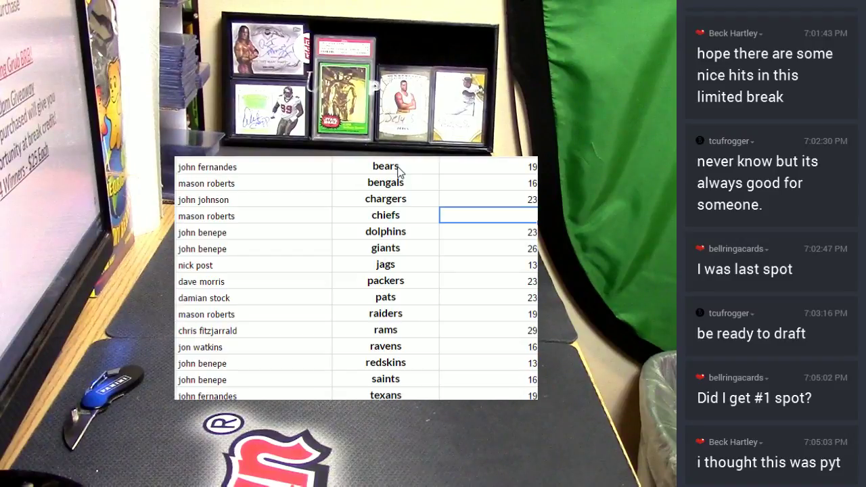
pyautogui.write('16')
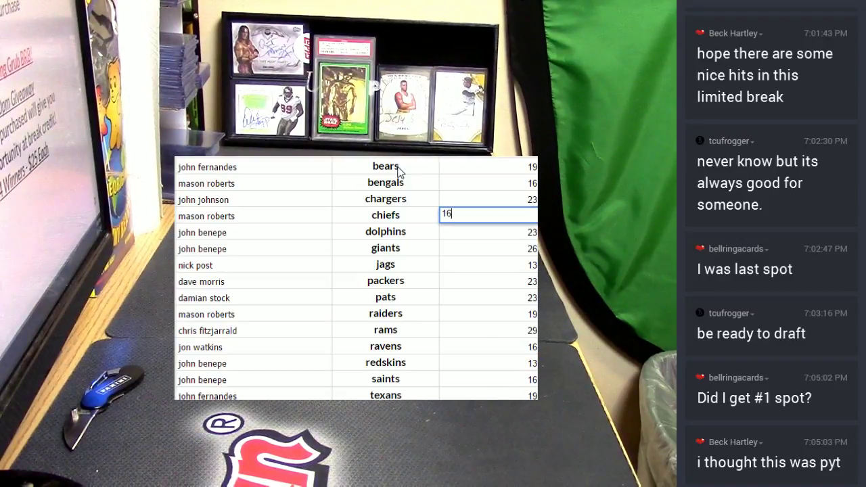
pyautogui.press('Tab')
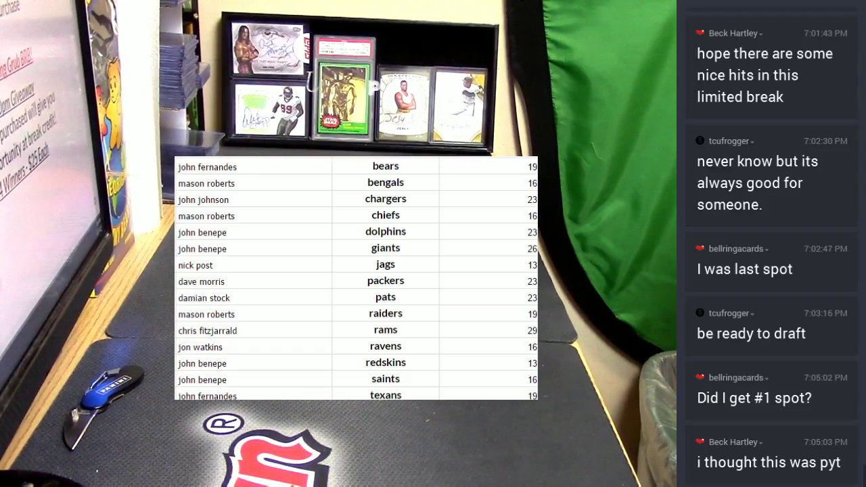
# - Move the participant's name from the bears row into the number cell beside giants, and the bengals-row name into the one beside rams
pyautogui.click(271, 183)
pyautogui.click(270, 169)
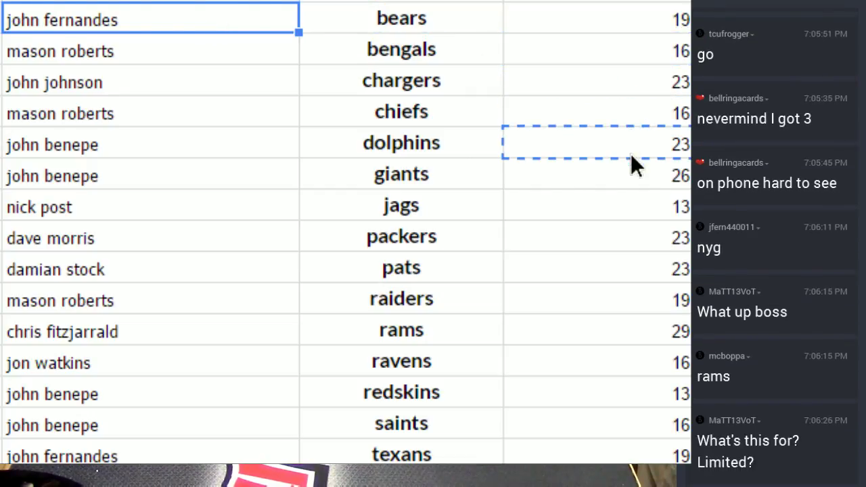
pyautogui.moveTo(634, 200); pyautogui.dragTo(633, 176)
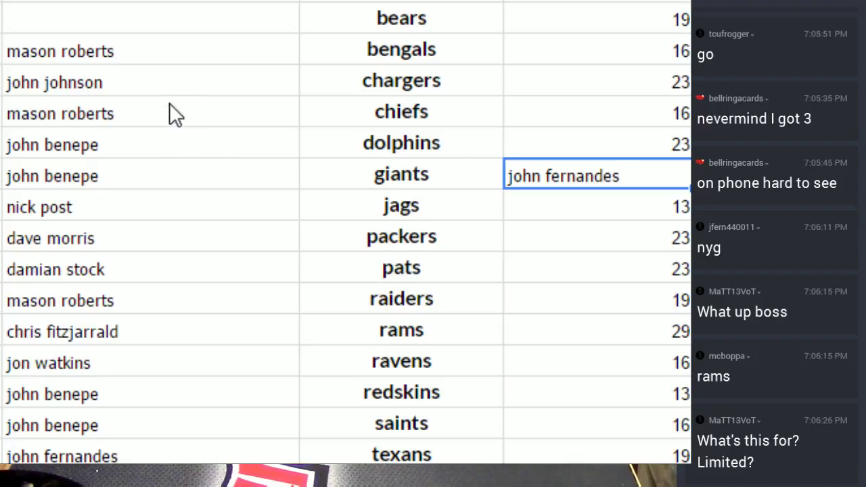
pyautogui.click(180, 52)
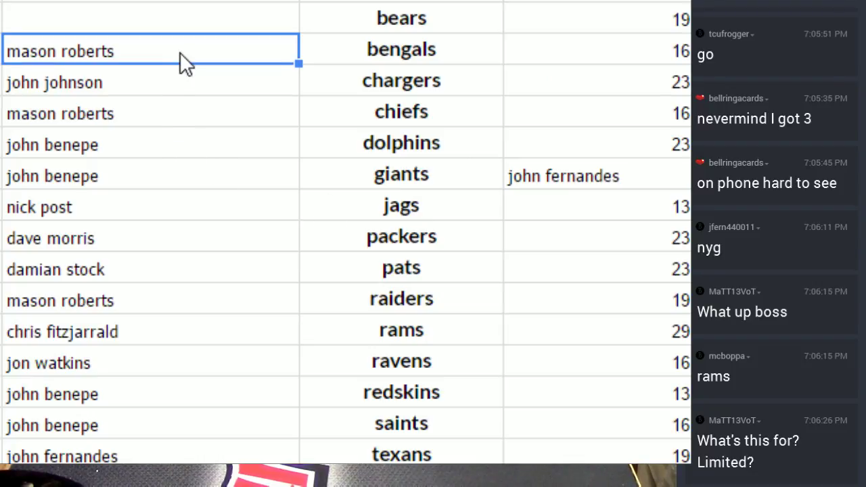
pyautogui.moveTo(220, 65); pyautogui.dragTo(634, 330)
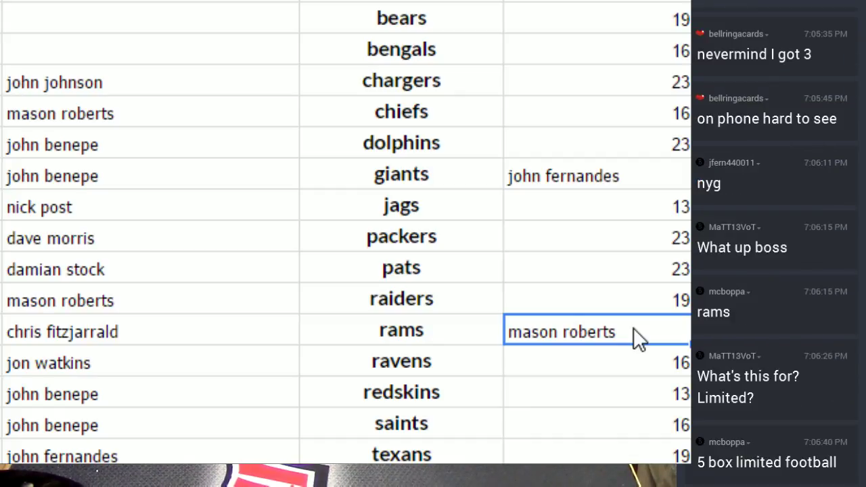
# - Center-align the contents of all cells in the sheet
pyautogui.click(182, 89)
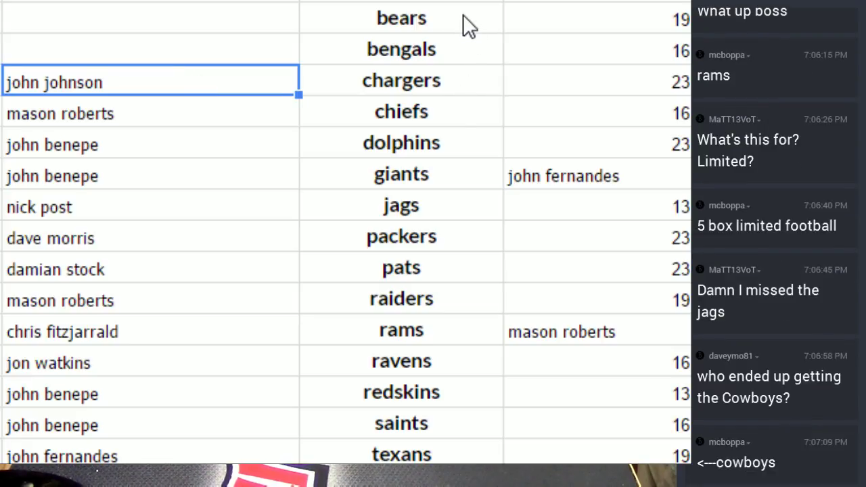
pyautogui.click(195, 17)
pyautogui.hotkey('ctrl', 'a')
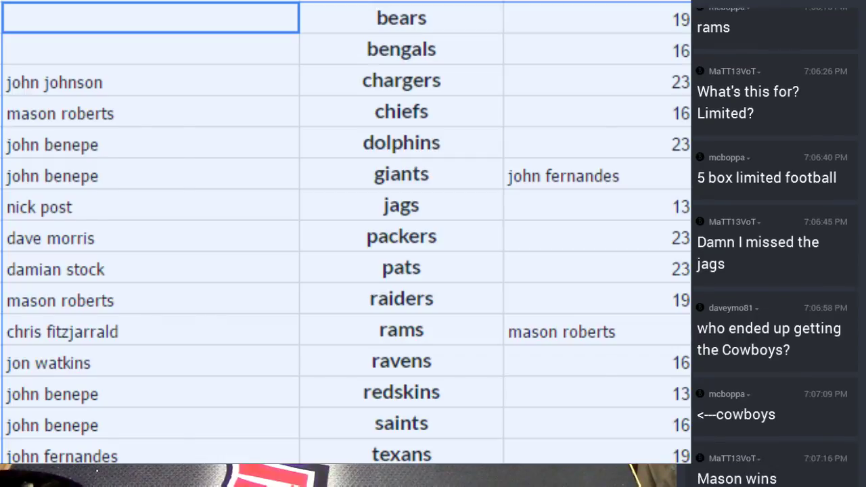
pyautogui.hotkey('ctrl', 'shift', 'e')
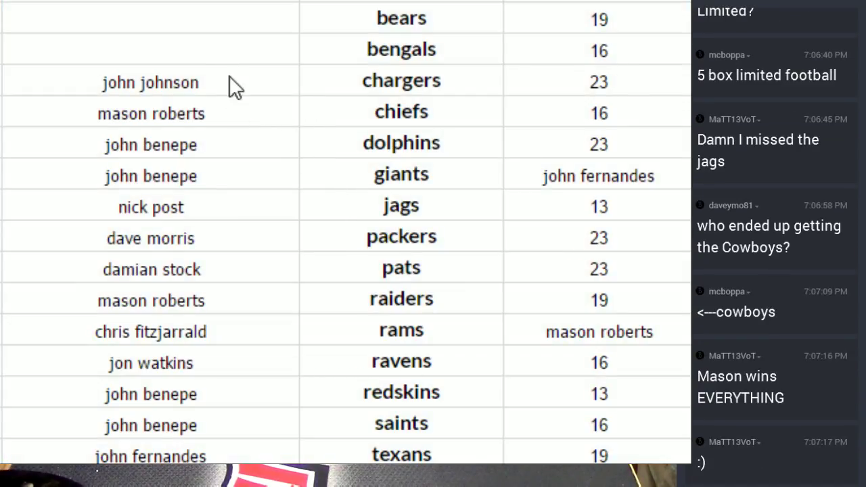
# - Move the chargers-row participant's name into the number cell beside pats, and the chiefs-row participant's name into the one beside chargers
pyautogui.click(233, 84)
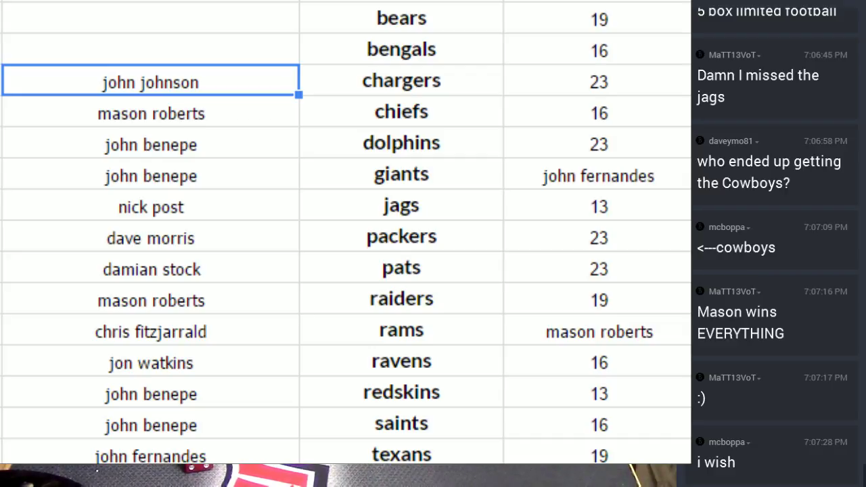
pyautogui.scroll(5, 810, 280)
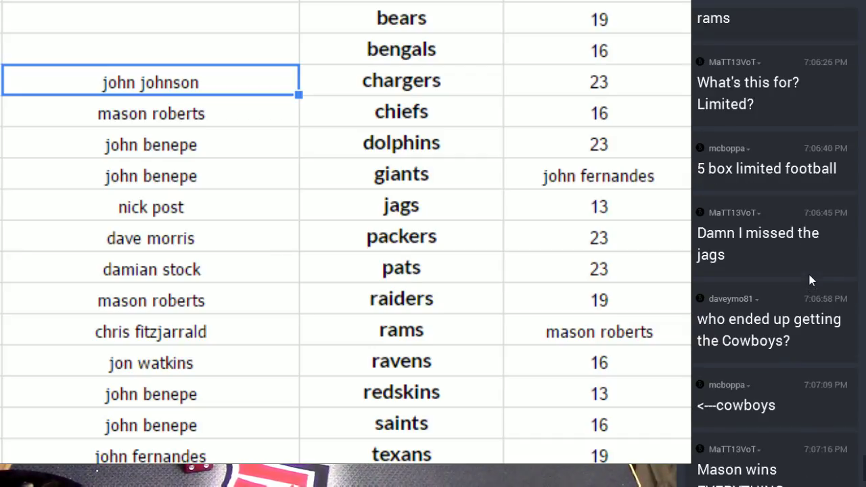
pyautogui.scroll(3, 810, 277)
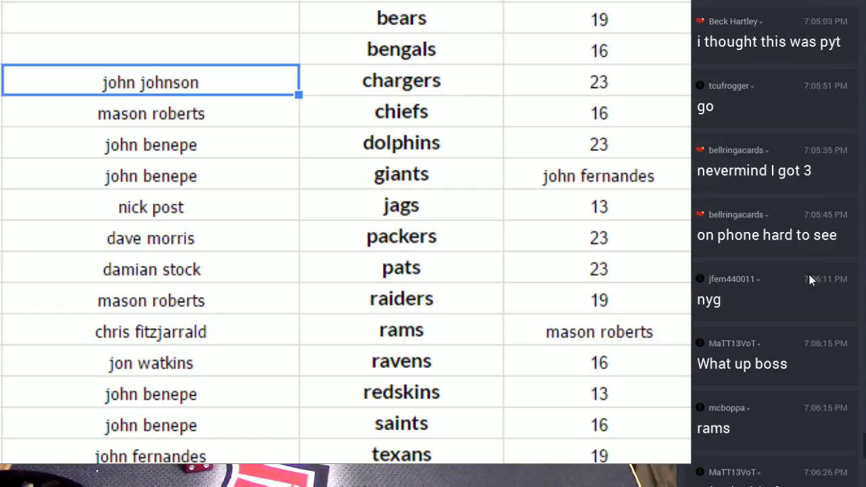
pyautogui.scroll(-9, 809, 276)
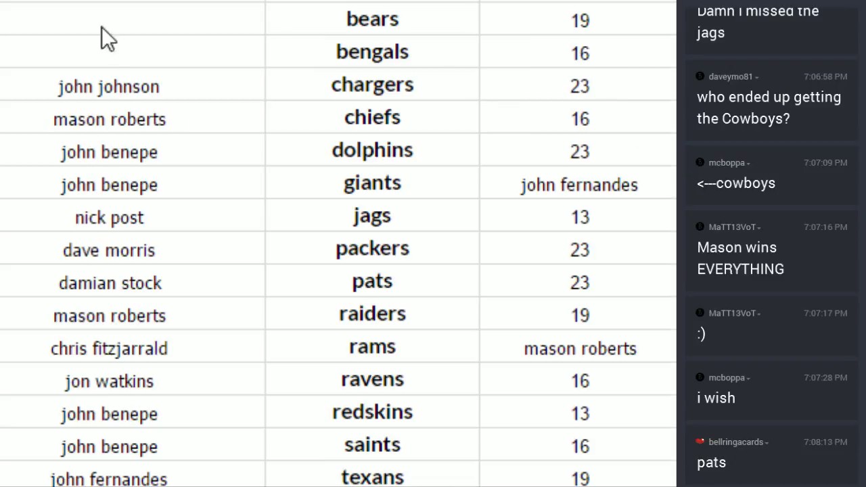
pyautogui.click(144, 82)
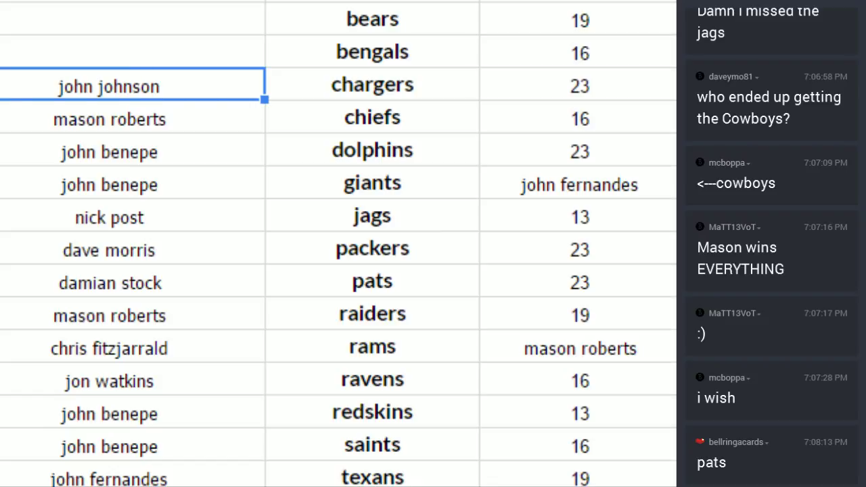
pyautogui.moveTo(144, 82); pyautogui.dragTo(564, 293)
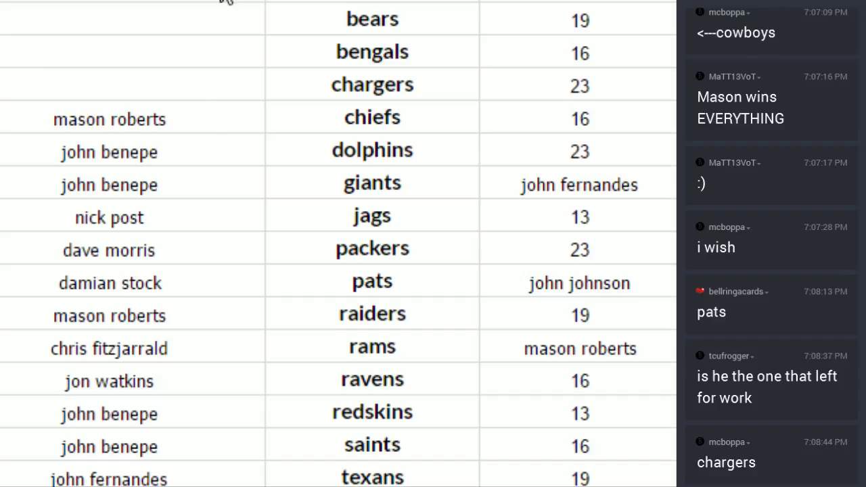
pyautogui.click(202, 114)
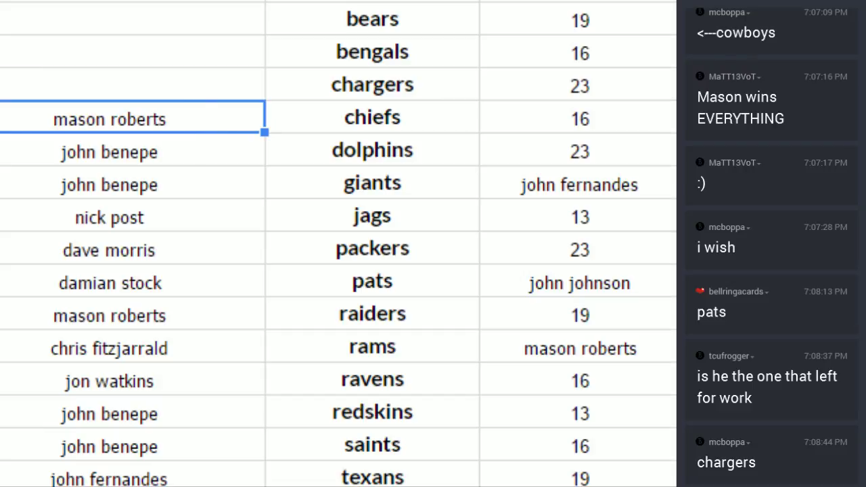
pyautogui.moveTo(201, 102); pyautogui.dragTo(562, 88)
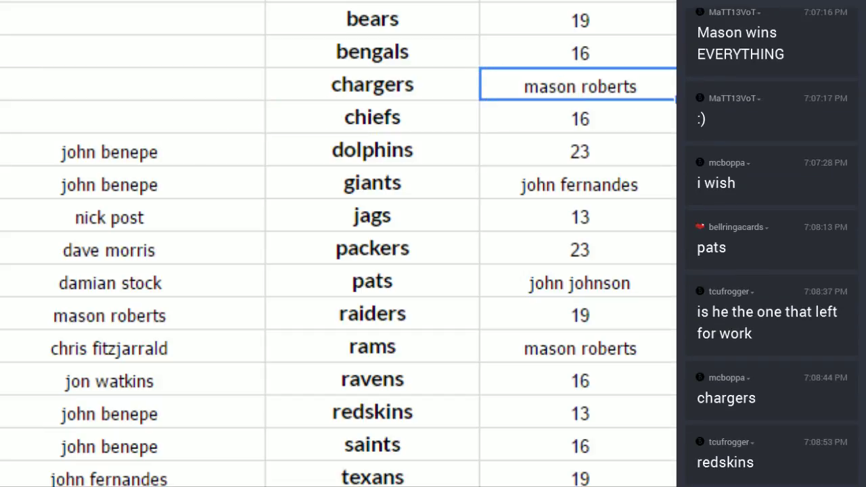
# - Move the dolphins-row participant's name into the number cell beside redskins, and the giants-row participant's name into the one beside packers
pyautogui.click(173, 155)
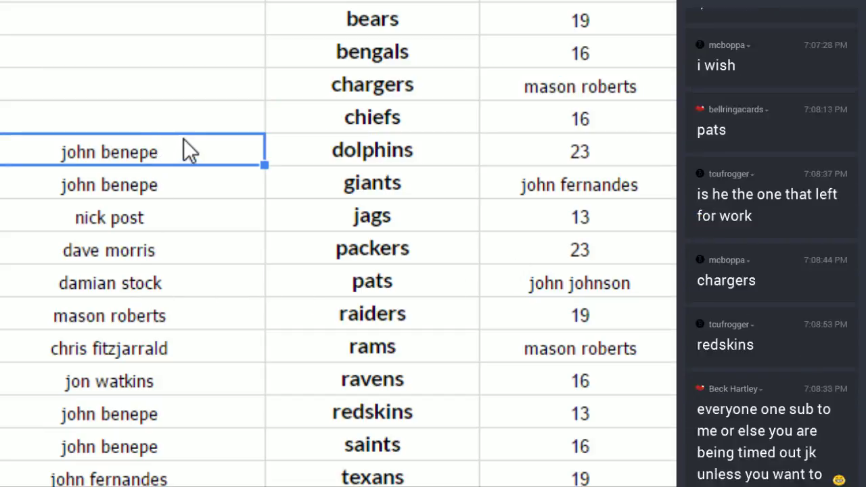
pyautogui.moveTo(189, 151); pyautogui.dragTo(617, 408)
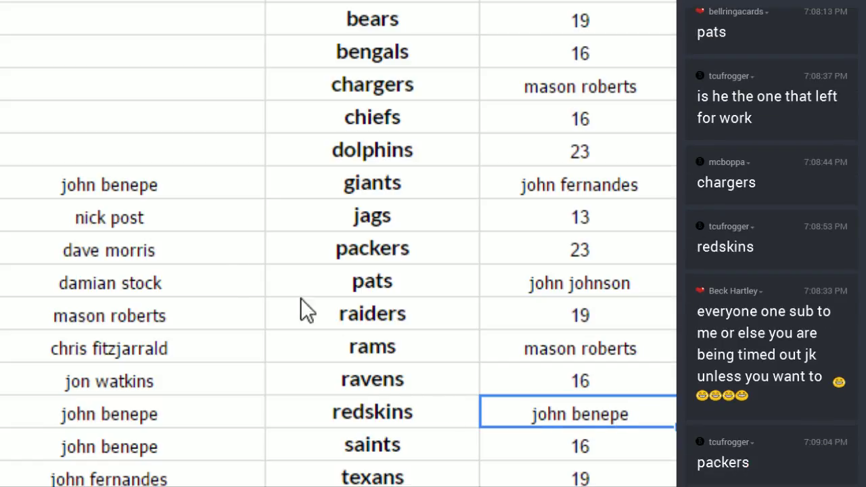
pyautogui.click(215, 180)
pyautogui.moveTo(215, 199); pyautogui.dragTo(535, 250)
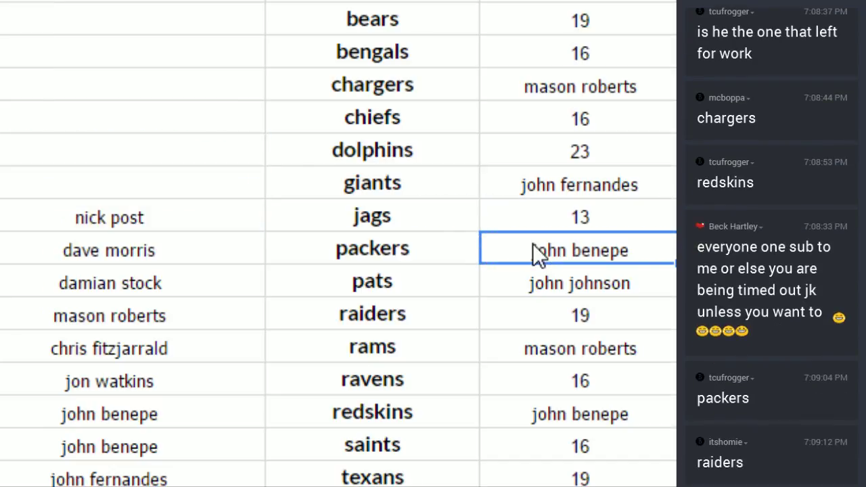
# - Move the jags-row participant's name into the number cell beside raiders, and the packers-row participant's name into the one beside dolphins
pyautogui.click(198, 217)
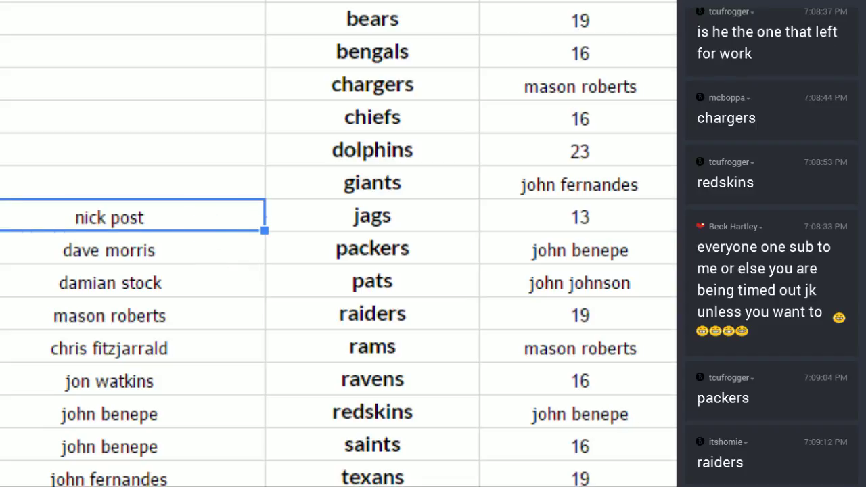
pyautogui.moveTo(265, 216); pyautogui.dragTo(554, 322)
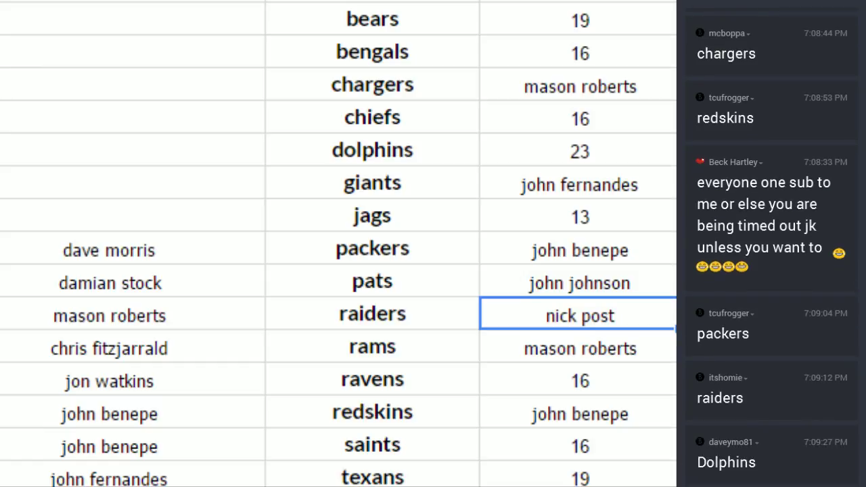
pyautogui.click(139, 251)
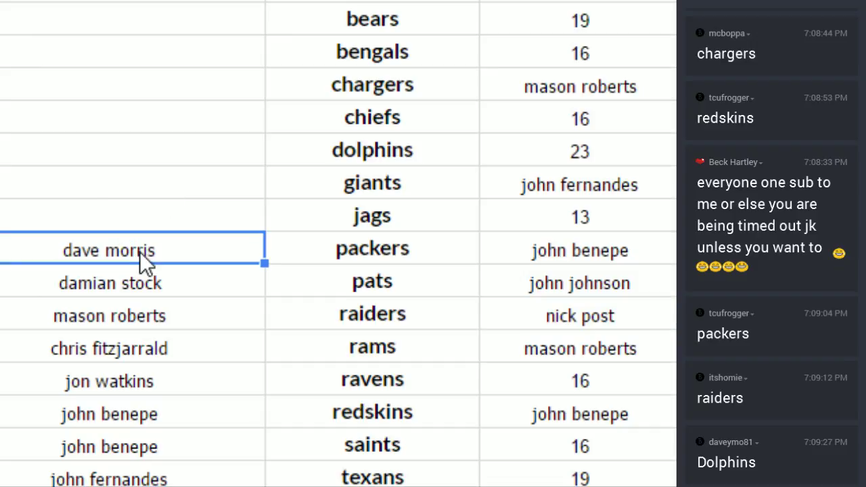
pyautogui.moveTo(149, 234); pyautogui.dragTo(575, 147)
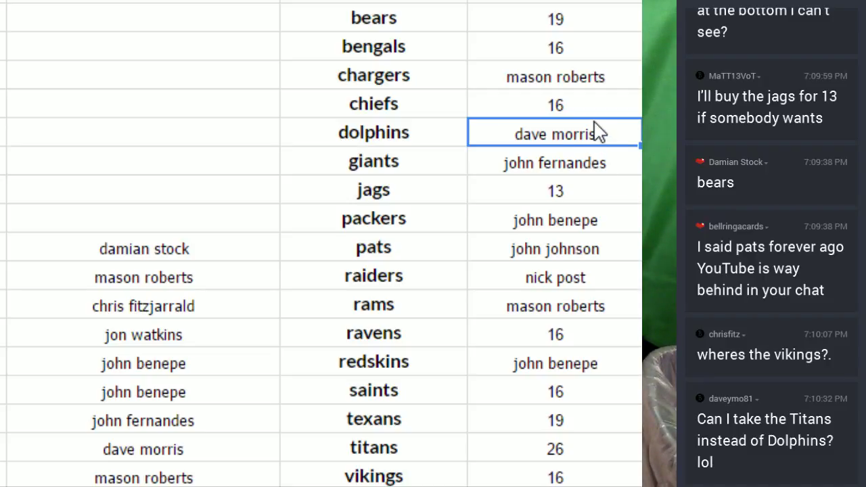
pyautogui.moveTo(538, 142); pyautogui.dragTo(599, 162)
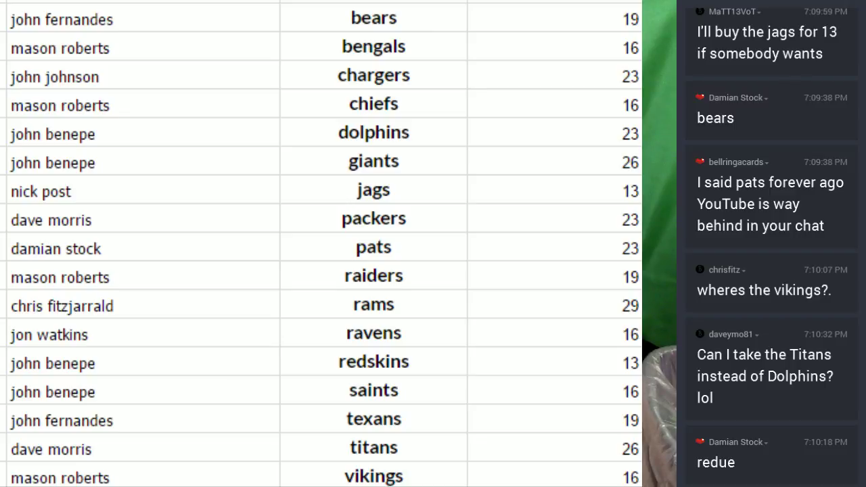
pyautogui.click(133, 19)
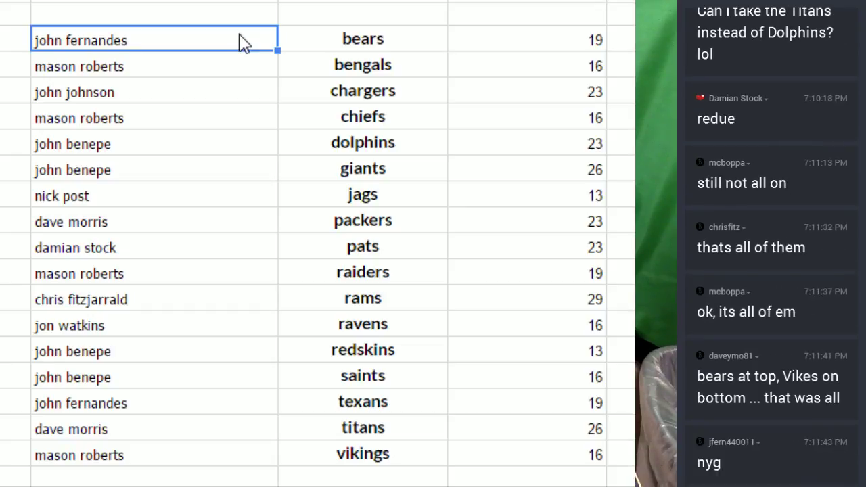
pyautogui.moveTo(277, 39); pyautogui.dragTo(387, 182)
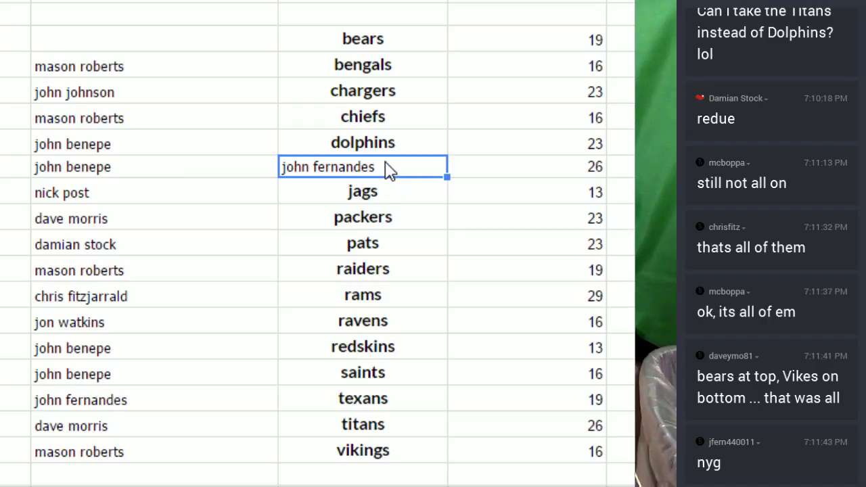
pyautogui.hotkey('ctrl', 'z')
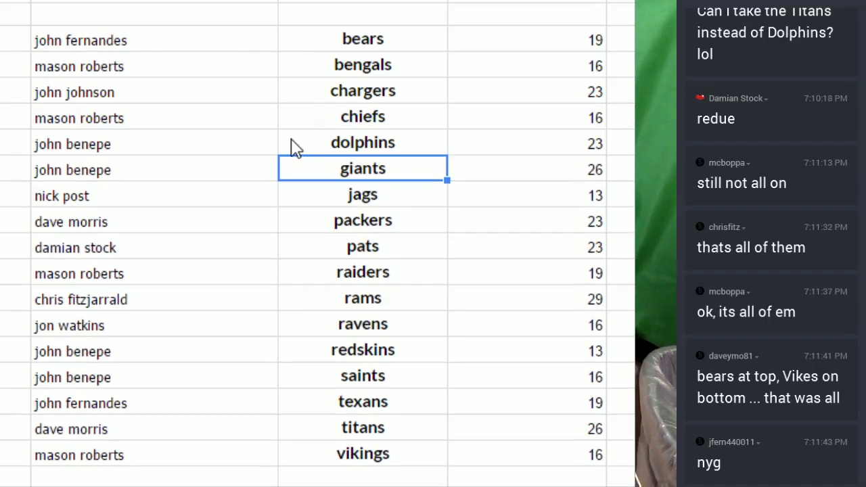
# - Move the bears-row participant's name into the number cell beside giants, and the bengals-row participant's name into the one beside rams
pyautogui.click(151, 38)
pyautogui.moveTo(151, 39); pyautogui.dragTo(504, 180)
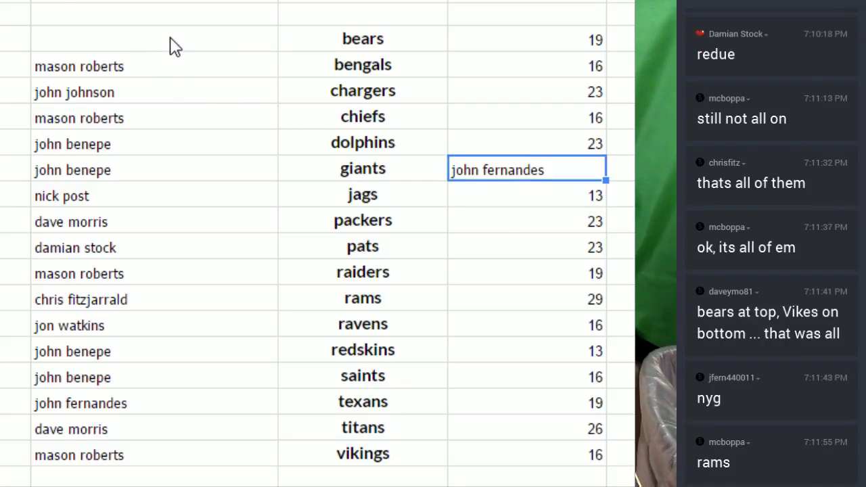
pyautogui.click(173, 68)
pyautogui.moveTo(174, 76); pyautogui.dragTo(522, 304)
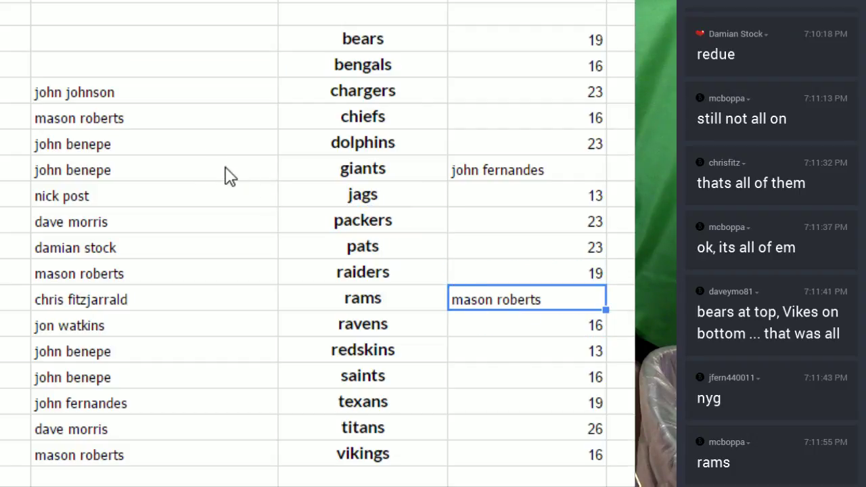
# - Center-align all cells of the draft table from the bears row through the vikings row
pyautogui.moveTo(144, 51); pyautogui.dragTo(576, 458)
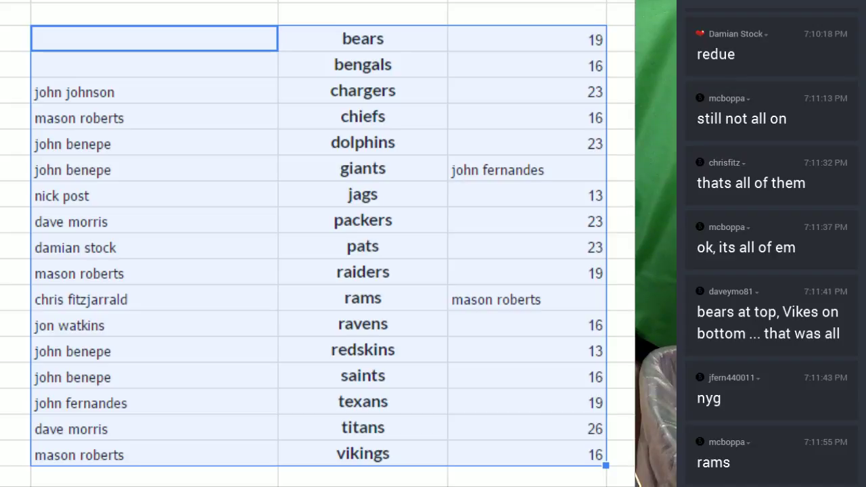
pyautogui.hotkey('ctrl', 'shift', 'e')
pyautogui.click(257, 116)
# - Move the chargers-row participant's name into the number cell beside titans, and the chiefs-row participant's name into the one beside chargers
pyautogui.click(245, 99)
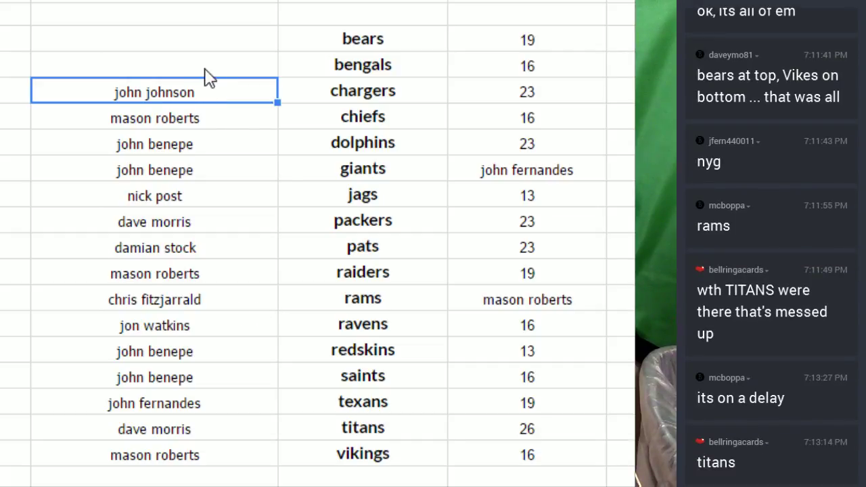
pyautogui.moveTo(277, 91); pyautogui.dragTo(522, 429)
pyautogui.click(215, 125)
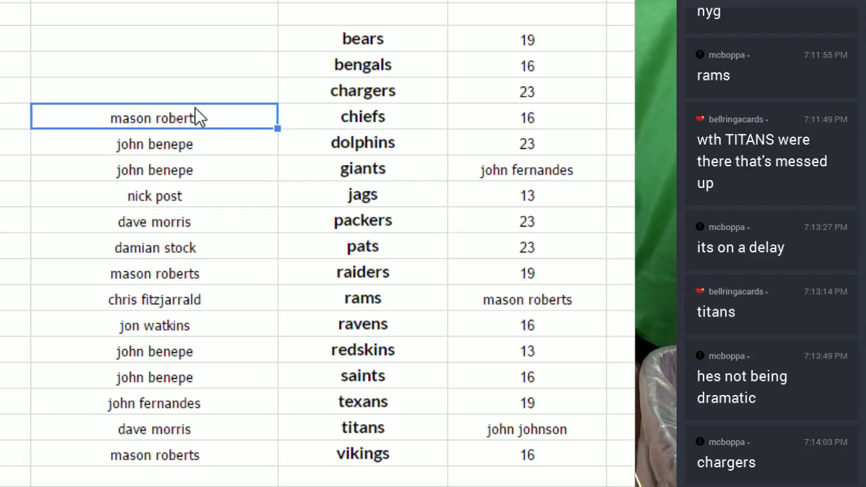
pyautogui.moveTo(498, 156); pyautogui.dragTo(499, 105)
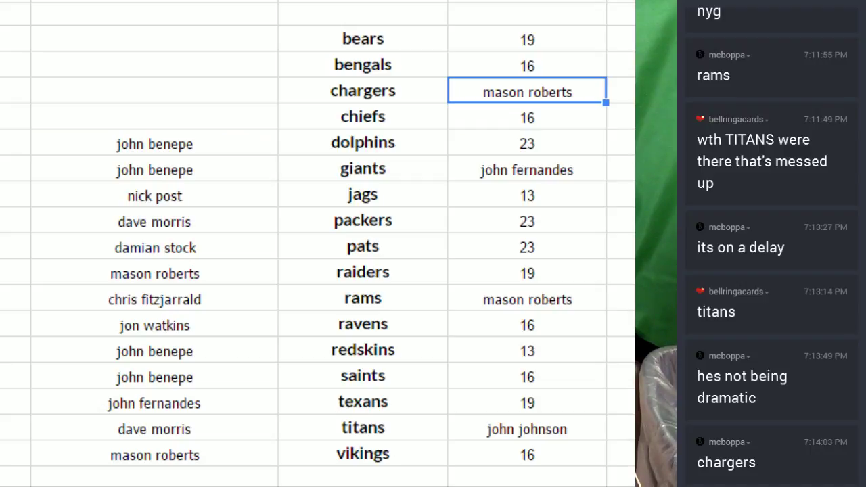
# - Move the dolphins-row participant's name beside redskins and the giants-row participant's name beside packers, replacing the numbers there
pyautogui.click(216, 146)
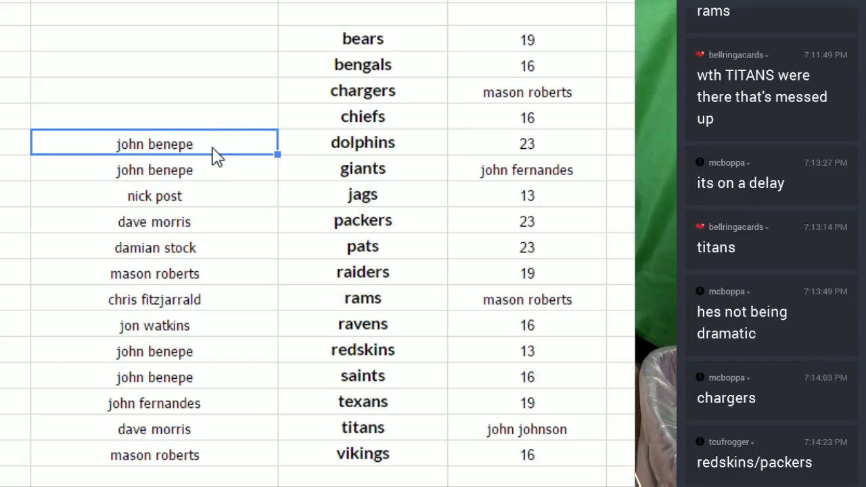
pyautogui.moveTo(214, 157); pyautogui.dragTo(506, 350)
pyautogui.click(188, 183)
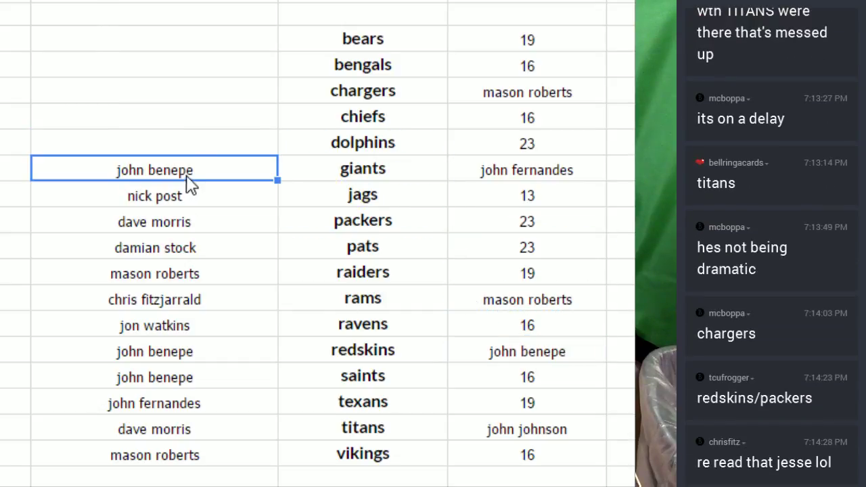
pyautogui.press('Up')
pyautogui.click(191, 179)
pyautogui.moveTo(190, 180); pyautogui.dragTo(518, 226)
# - Move the jags-row participant's name beside raiders and the packers-row participant's name beside pats, replacing the numbers there
pyautogui.click(189, 204)
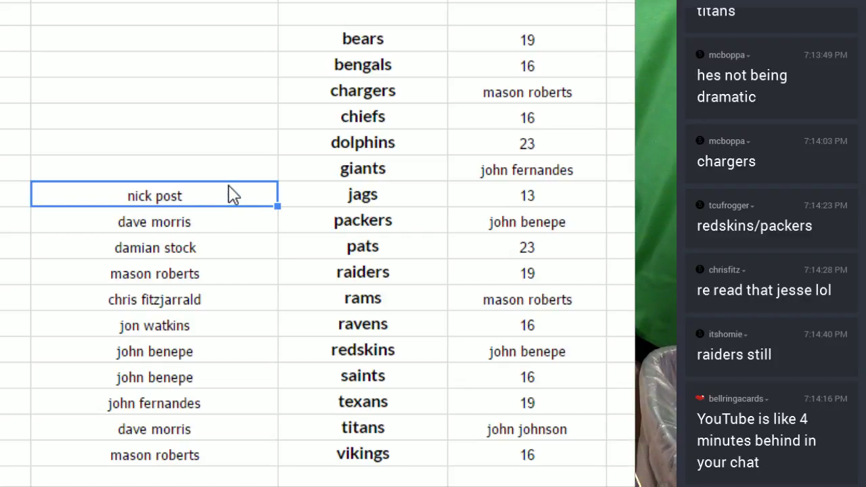
pyautogui.moveTo(233, 183); pyautogui.dragTo(586, 277)
pyautogui.click(224, 223)
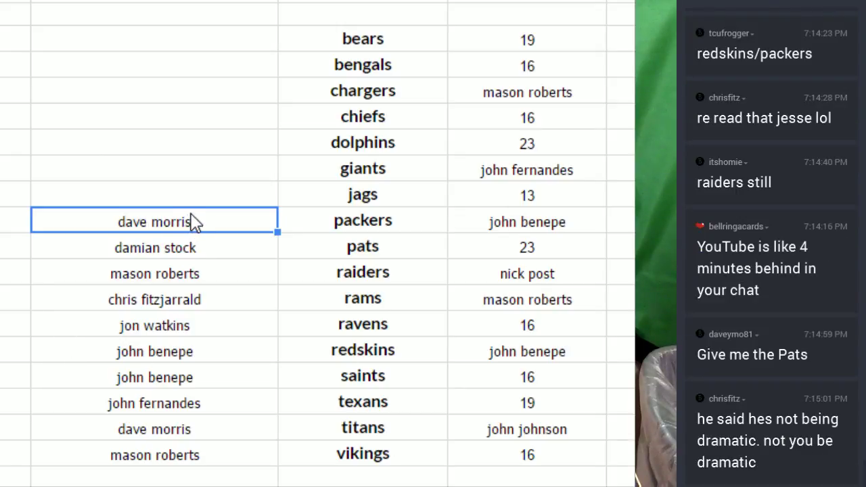
pyautogui.moveTo(257, 232); pyautogui.dragTo(525, 248)
pyautogui.click(199, 259)
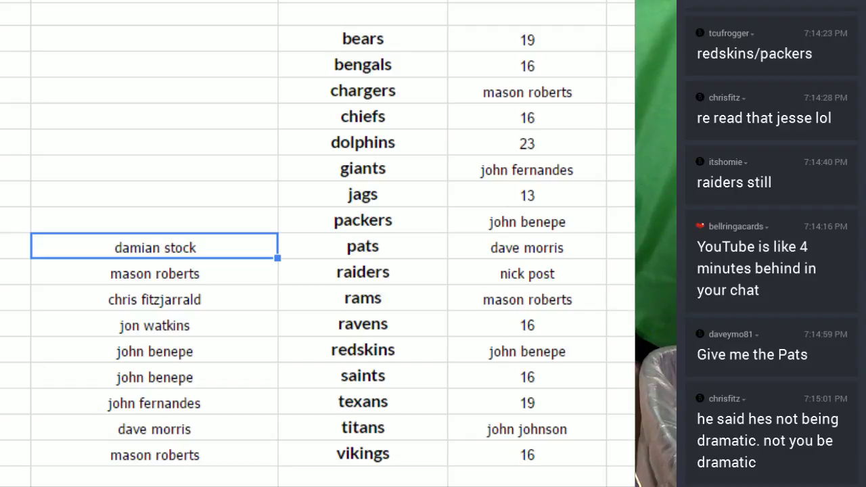
# - Paste the copied list into the empty column after the numbers, starting at the bears row, and edit its first entry to Bills
pyautogui.click(621, 39)
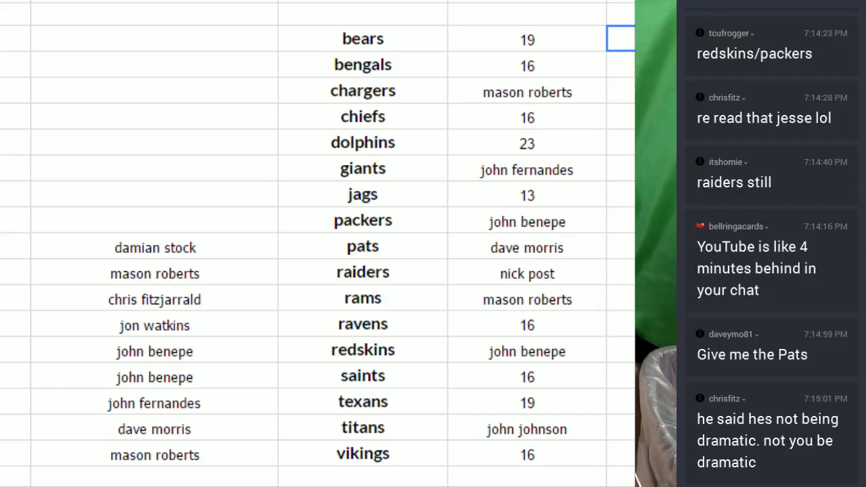
pyautogui.hotkey('ctrl', 'v')
pyautogui.click(621, 38)
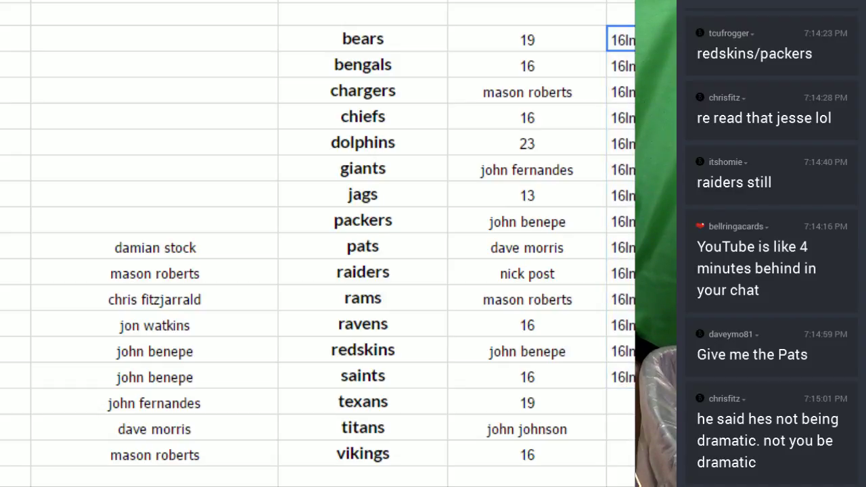
pyautogui.press('Return')
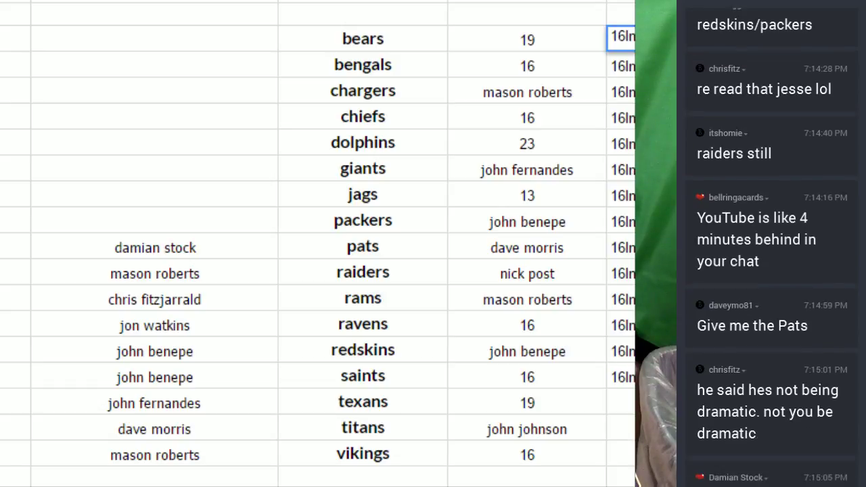
pyautogui.write('Bills')
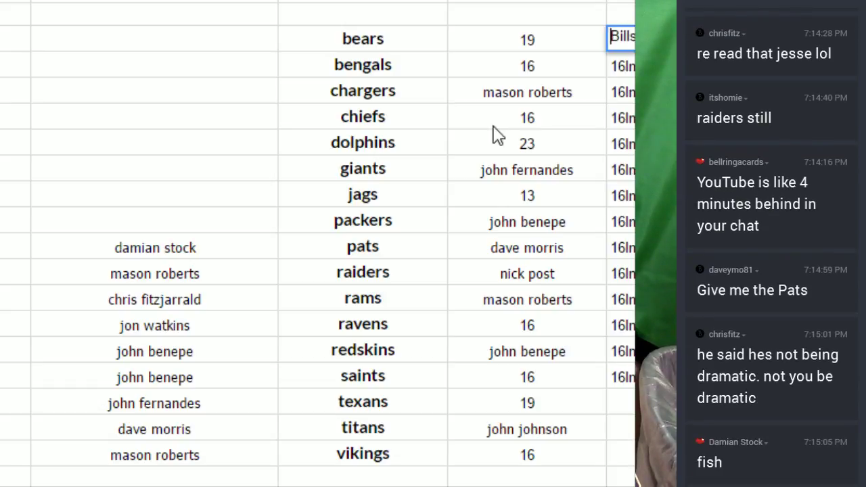
# - Move the pats-row participant's name into the number cell beside dolphins
pyautogui.click(261, 245)
pyautogui.moveTo(242, 247); pyautogui.dragTo(562, 145)
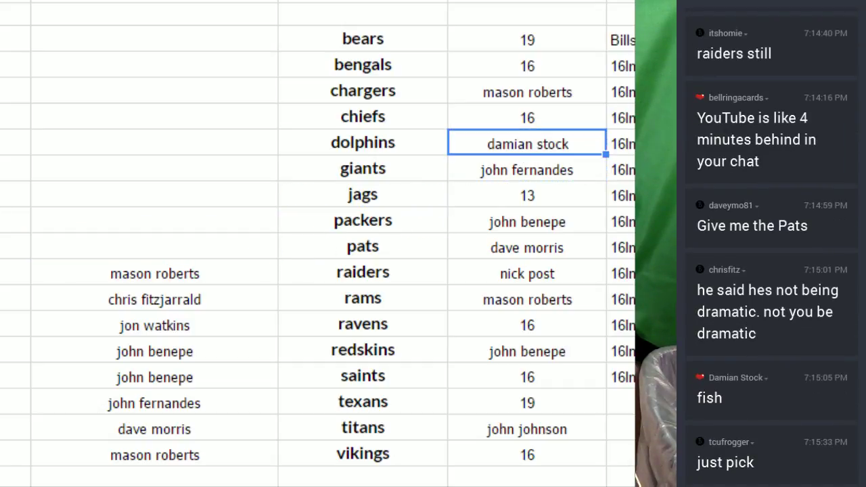
# - Edit the pasted entries in the bengals through dolphins rows to Broncos, Seahawks, Cardinals and Panthers
pyautogui.click(621, 63)
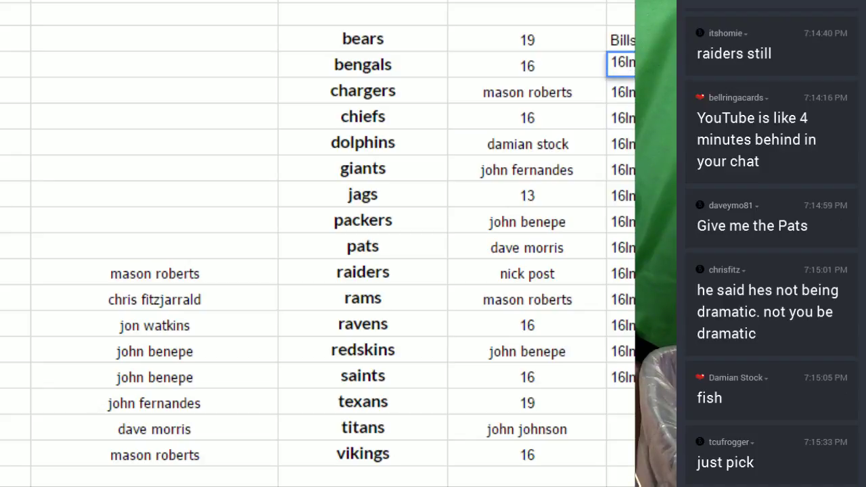
pyautogui.write('Broncos')
pyautogui.press('Return')
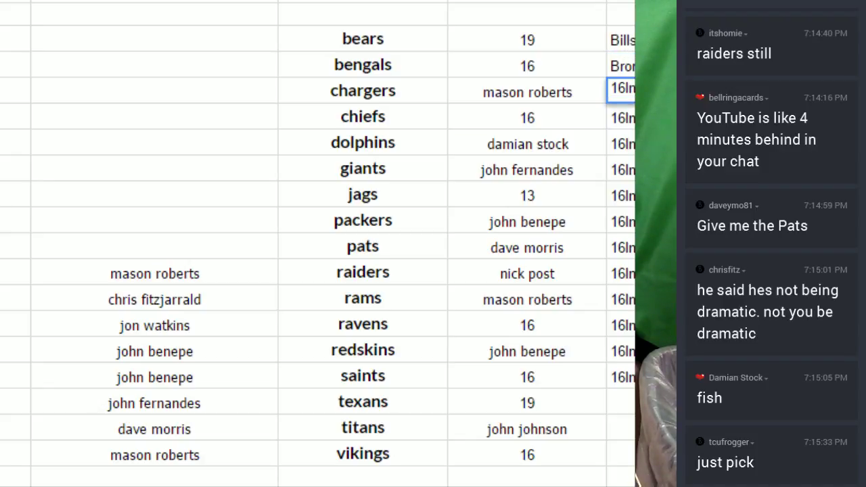
pyautogui.write('Seahawks')
pyautogui.press('Return')
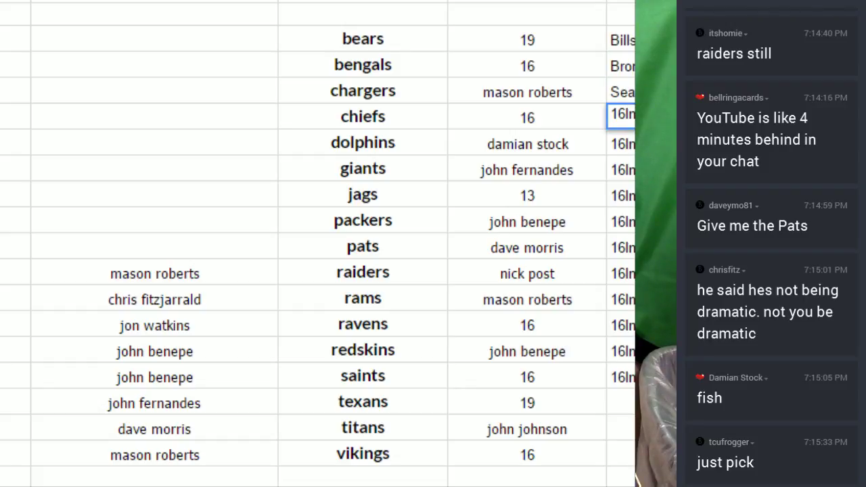
pyautogui.write('Cardinals')
pyautogui.press('Return')
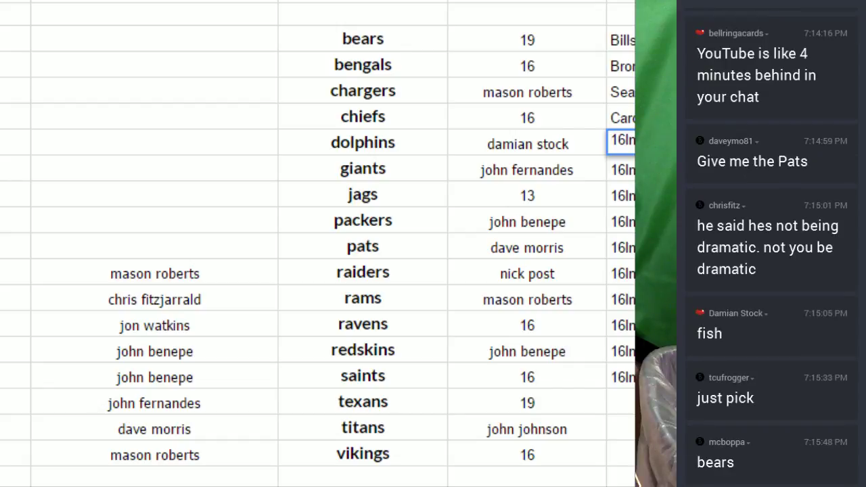
pyautogui.write('Panthers')
# - Move the raiders-row participant's name into the number cell beside bears
pyautogui.click(244, 274)
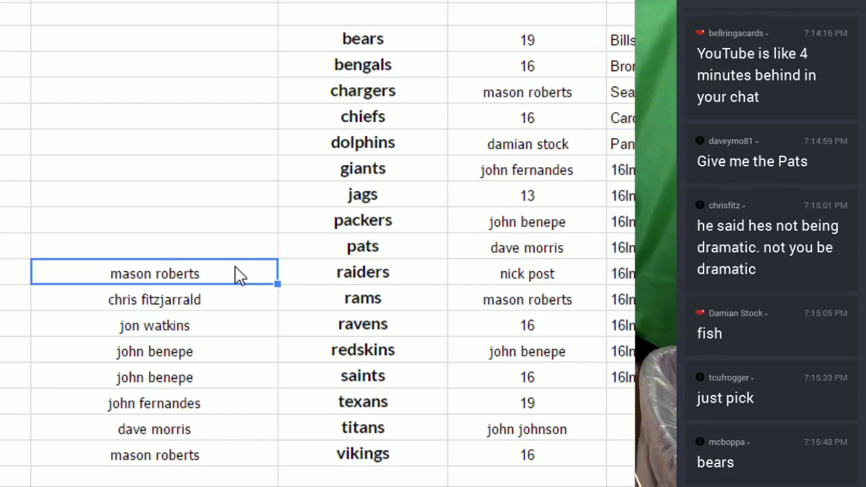
pyautogui.moveTo(261, 261); pyautogui.dragTo(531, 65)
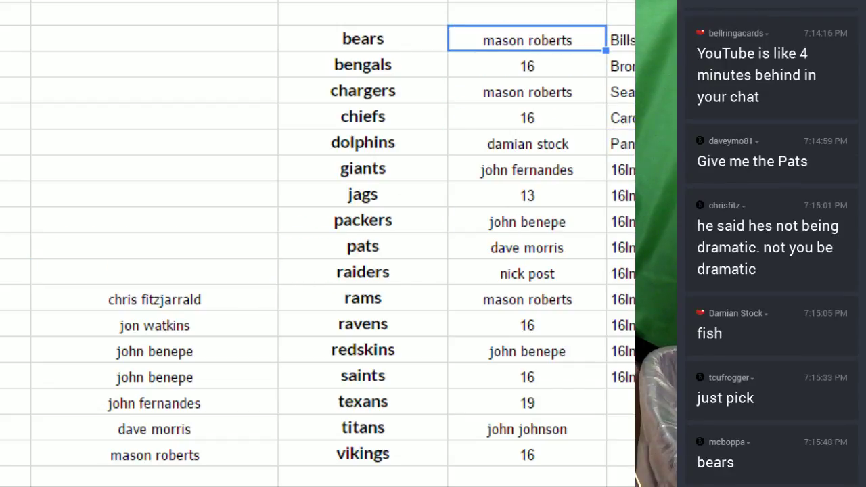
# - Edit the pasted entry in the giants row to Lions
pyautogui.click(621, 168)
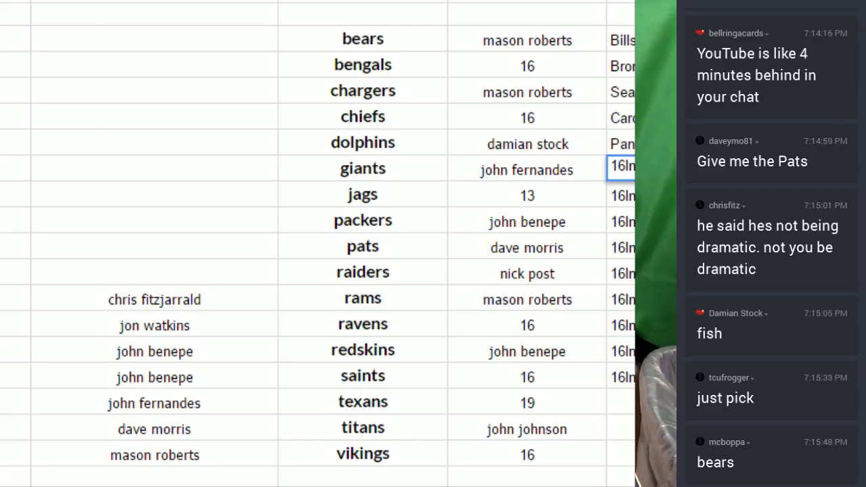
pyautogui.write('Lions')
pyautogui.press('Return')
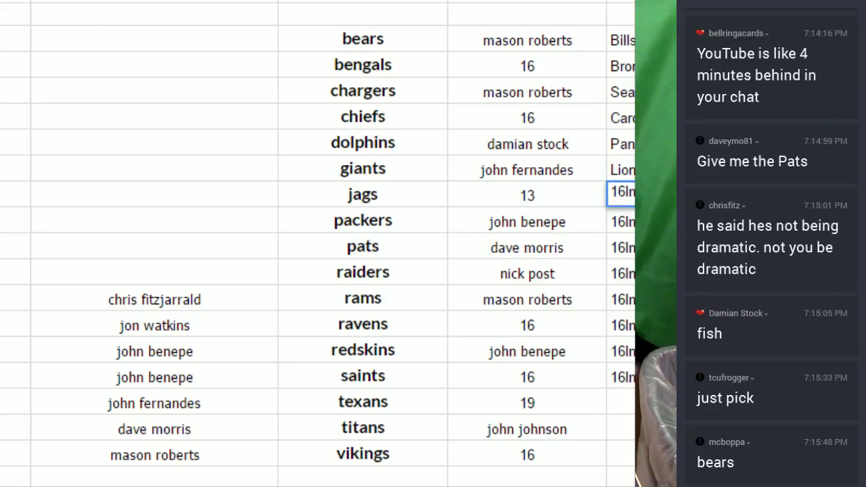
# - Edit the pasted entries in the jags through rams rows to 49ers, Buc, Eag, Colts and Jets
pyautogui.write('49ers')
pyautogui.press('Return')
pyautogui.write('Buc')
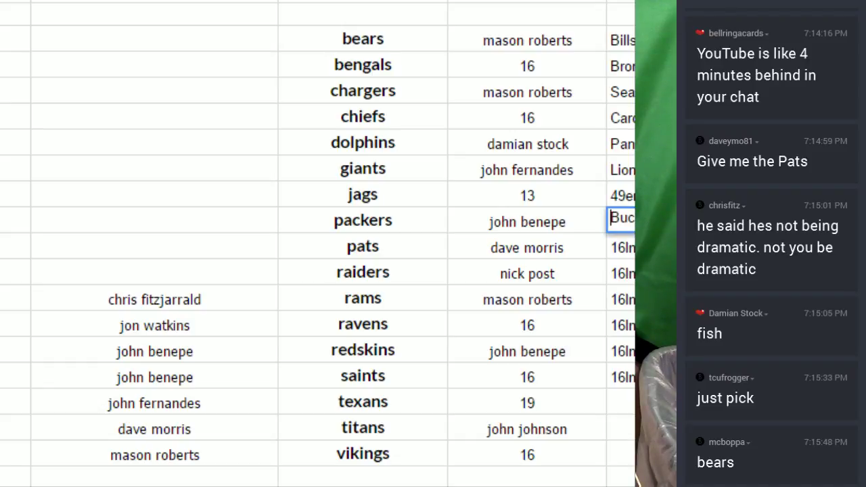
pyautogui.press('Return')
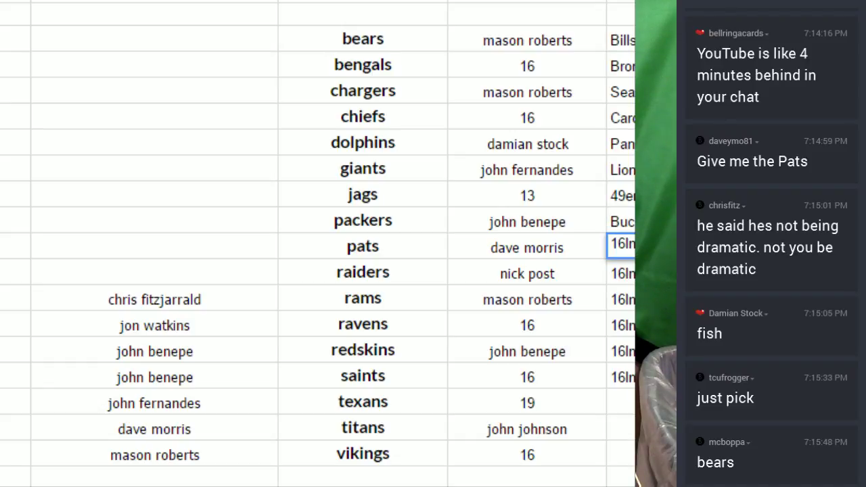
pyautogui.write('Eag')
pyautogui.press('Return')
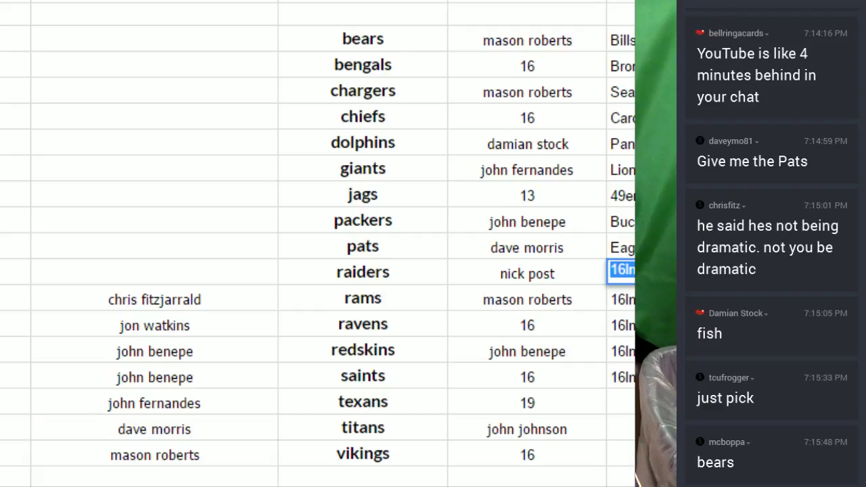
pyautogui.write('Colts')
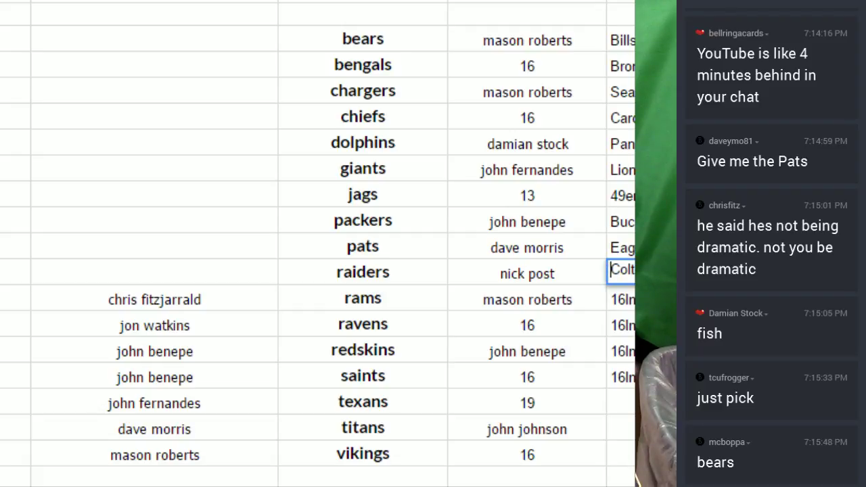
pyautogui.press('Return')
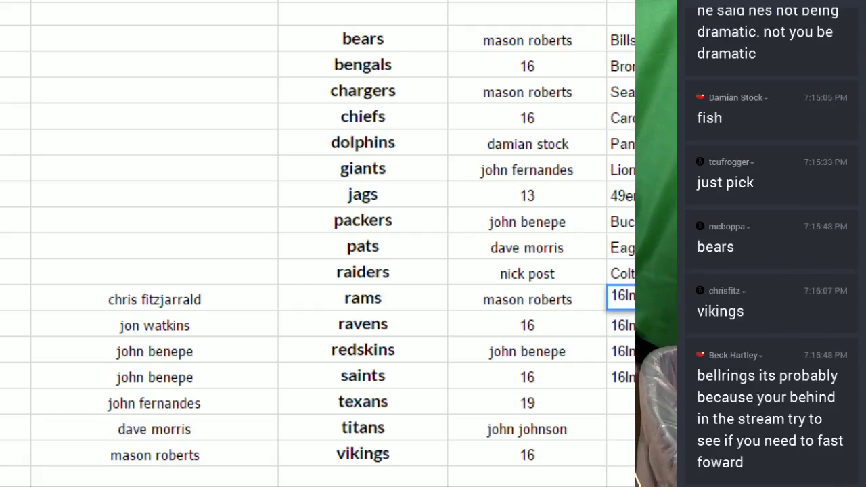
pyautogui.write('Jets')
# - Move the rams-row participant's name into the number cell beside vikings
pyautogui.click(184, 300)
pyautogui.moveTo(187, 310); pyautogui.dragTo(521, 466)
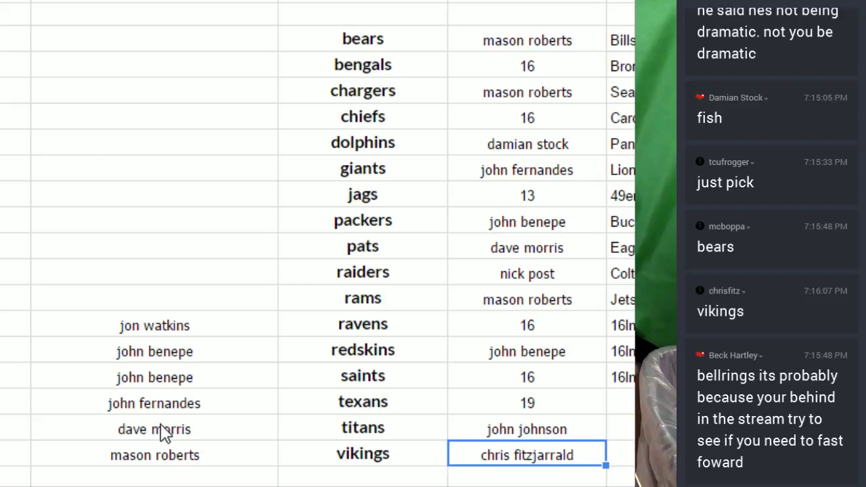
pyautogui.click(205, 331)
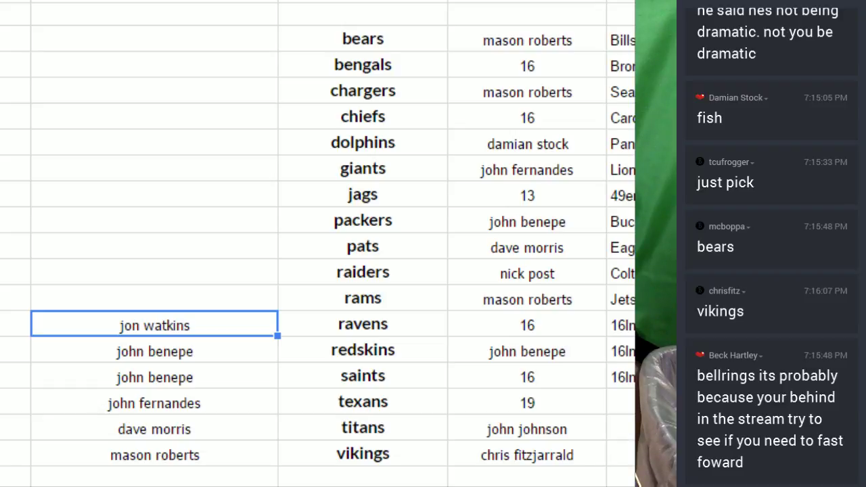
# - Edit the pasted entries in the ravens, redskins and saints rows to Falc, Stee and Browns
pyautogui.click(621, 322)
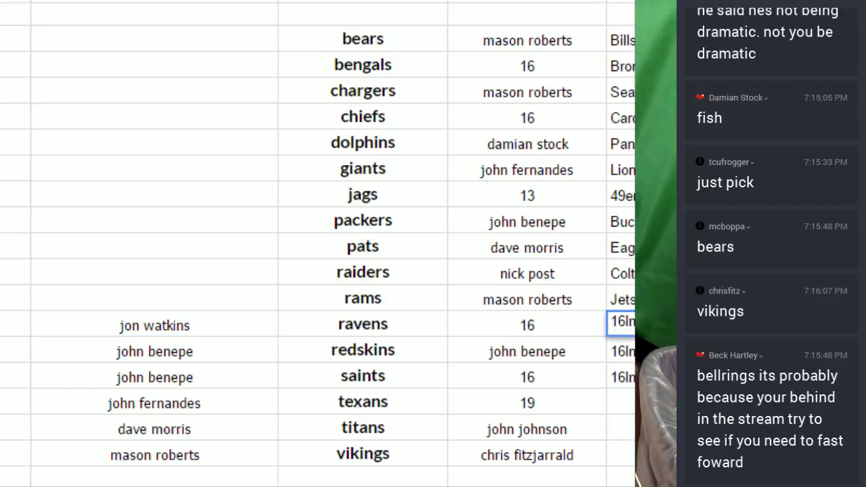
pyautogui.write('Falc')
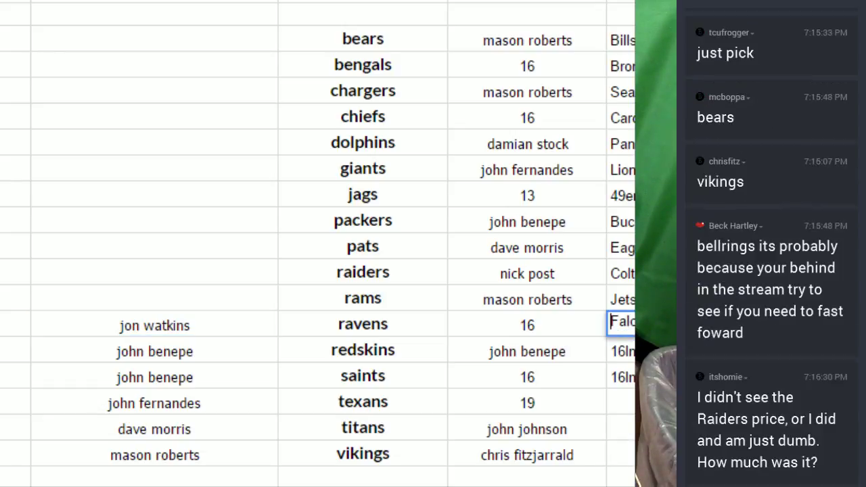
pyautogui.press('Return')
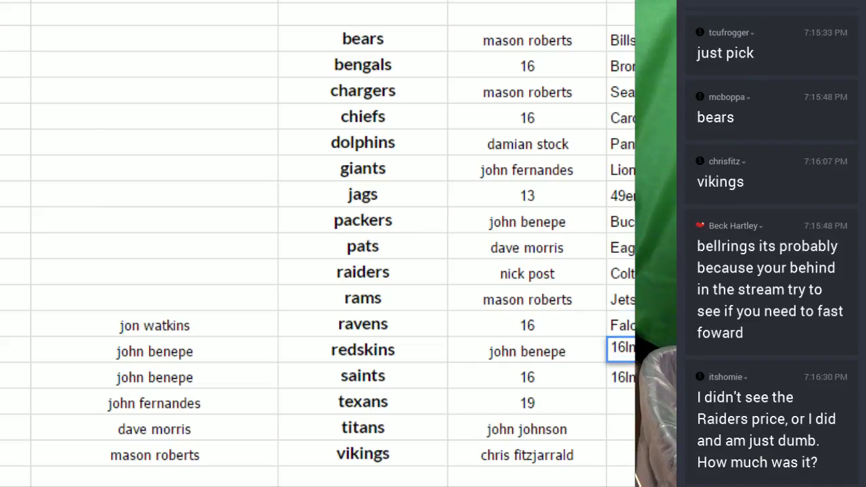
pyautogui.write('Stee')
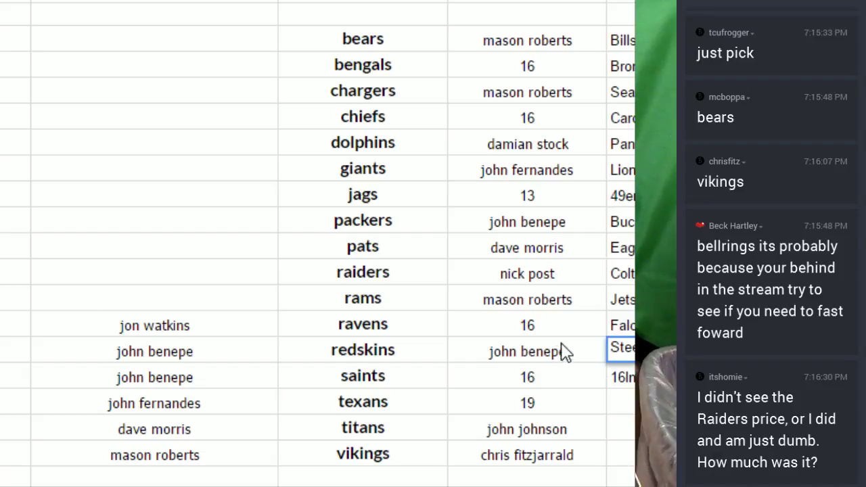
pyautogui.click(531, 274)
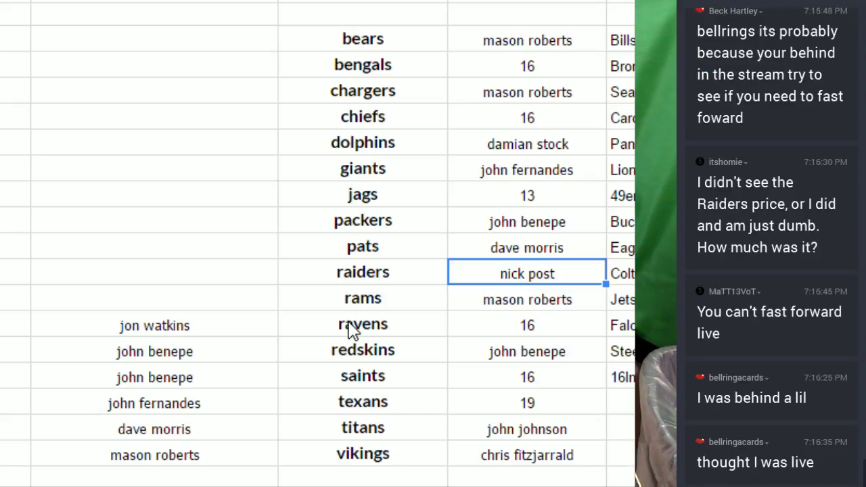
pyautogui.click(179, 335)
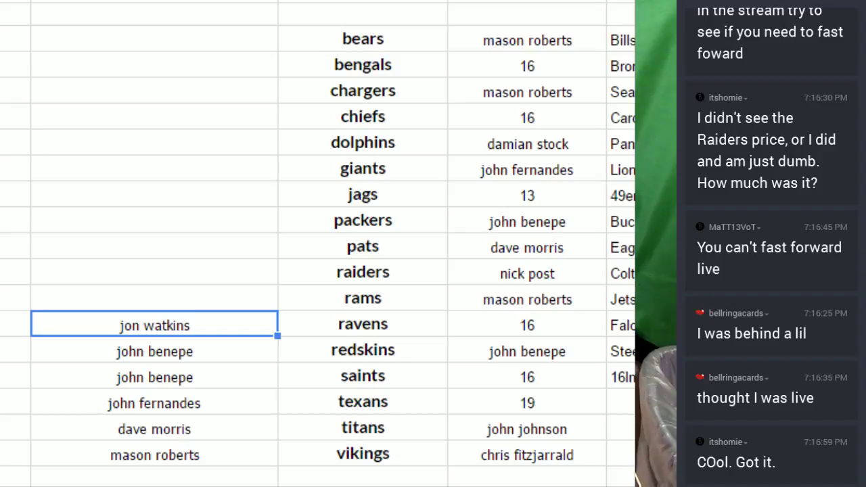
pyautogui.click(621, 377)
pyautogui.press('Return')
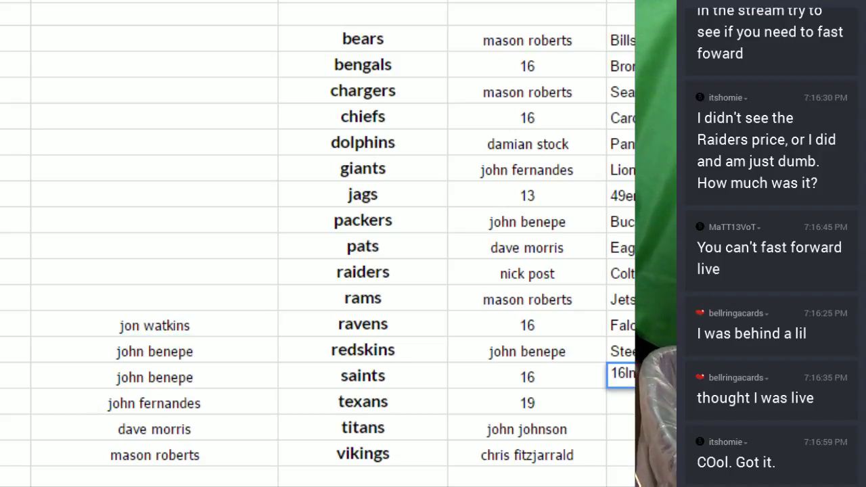
pyautogui.write('Browns')
# - Clear the whole list of additional teams in the further column from the bears row through the saints row
pyautogui.click(621, 40)
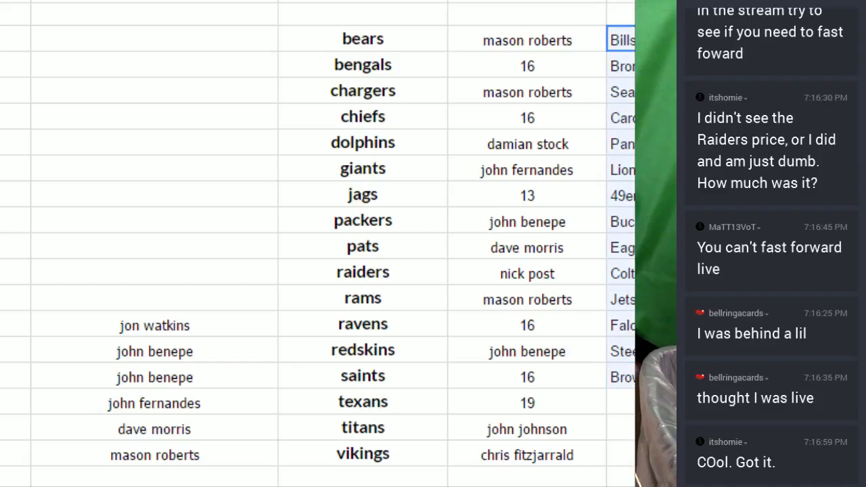
pyautogui.click(621, 402)
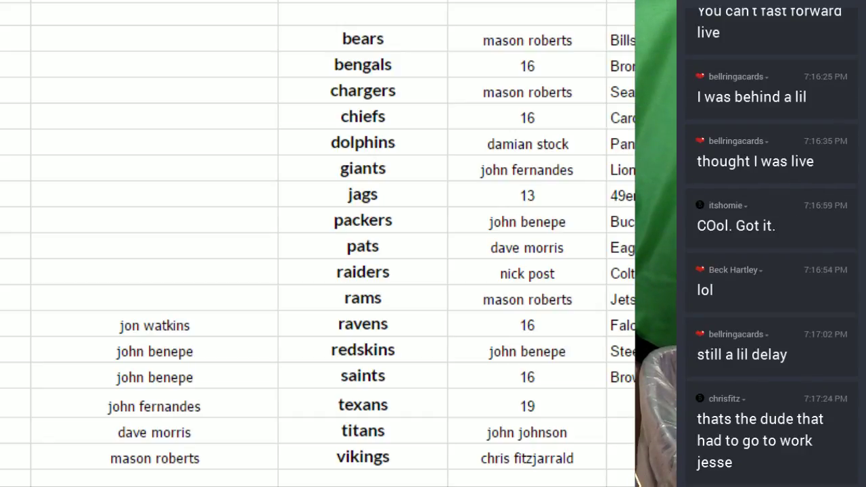
pyautogui.click(621, 457)
pyautogui.click(621, 404)
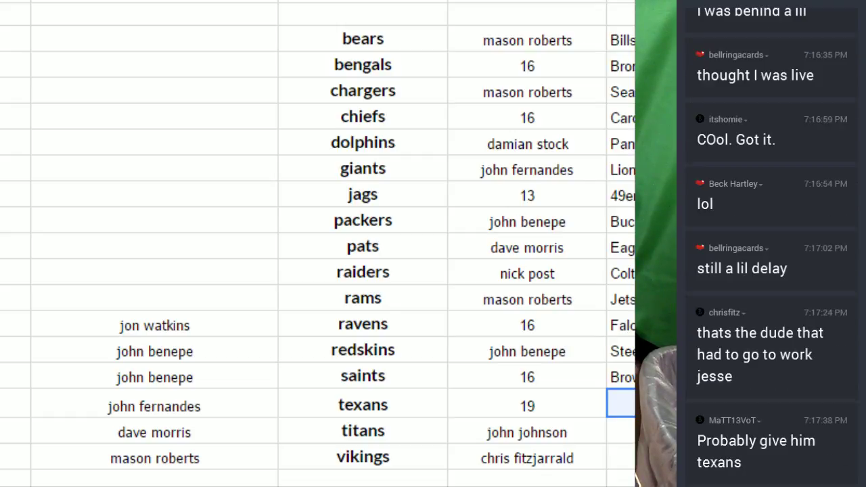
pyautogui.moveTo(621, 40); pyautogui.dragTo(621, 376)
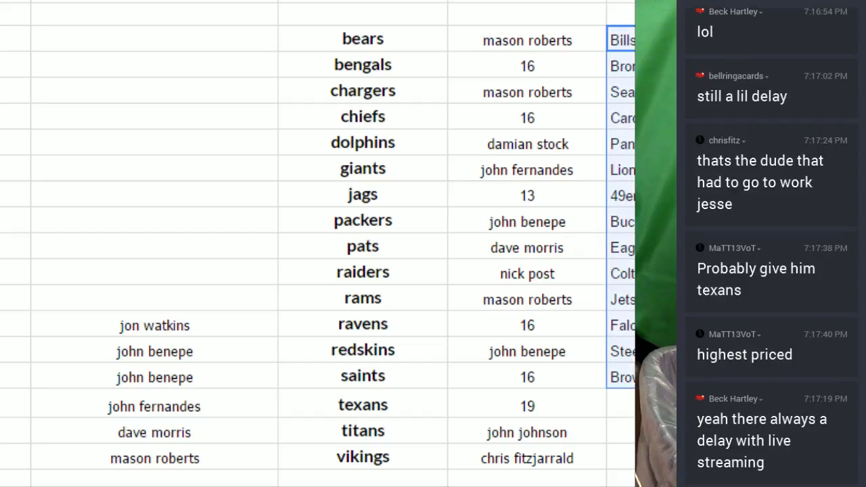
pyautogui.press('Delete')
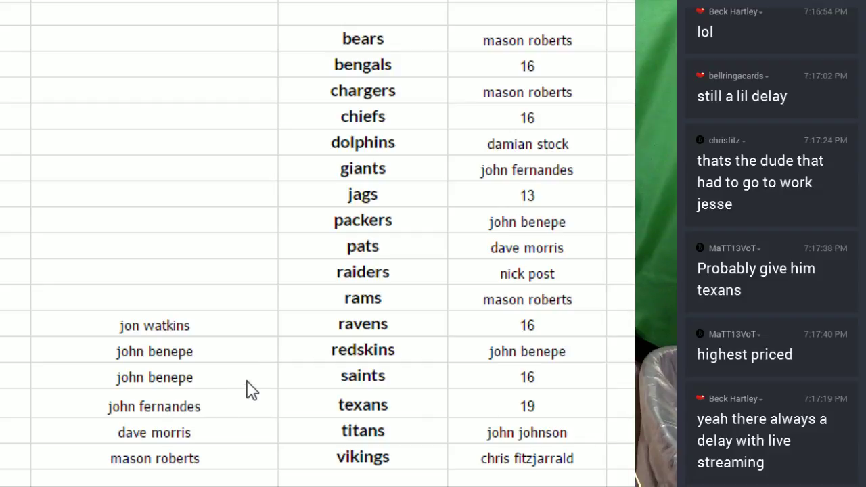
# - Move the ravens-row participant's name into the number cell beside texans
pyautogui.click(242, 325)
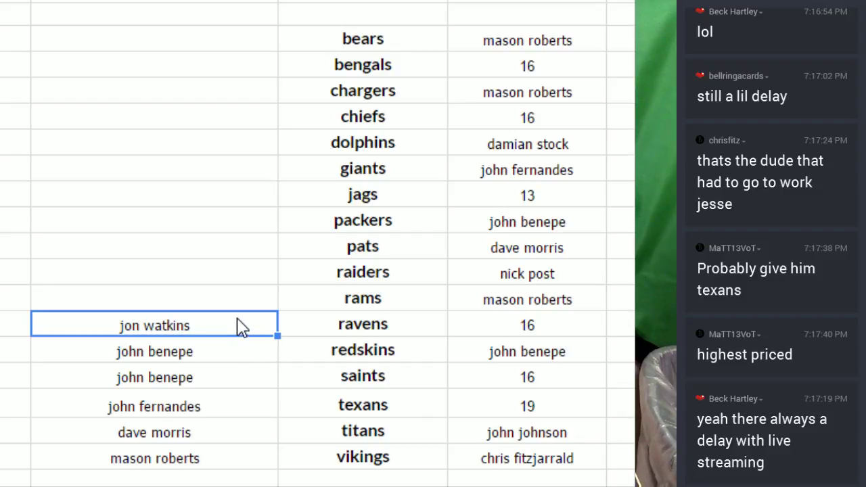
pyautogui.moveTo(242, 314); pyautogui.dragTo(493, 396)
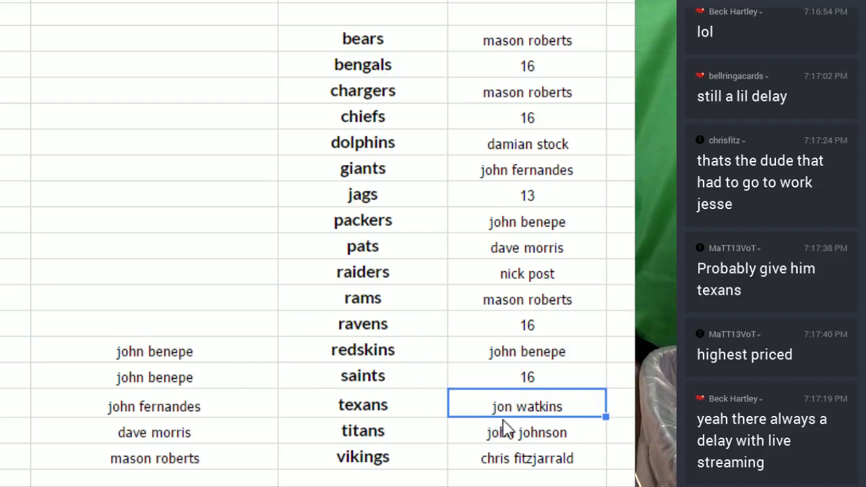
# - Move the redskins-row participant's name into the number cell beside bengals and the saints-row participant's name beside chiefs
pyautogui.click(240, 358)
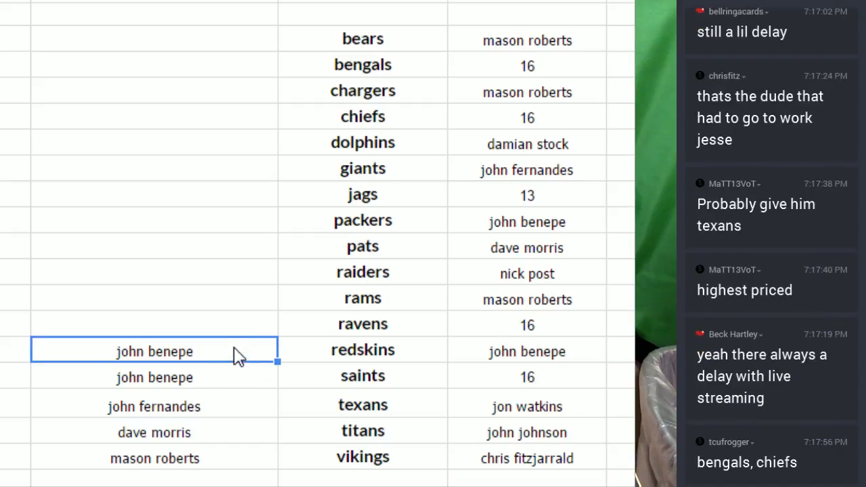
pyautogui.hotkey('ctrl', 'c')
pyautogui.moveTo(240, 338); pyautogui.dragTo(527, 64)
pyautogui.click(222, 380)
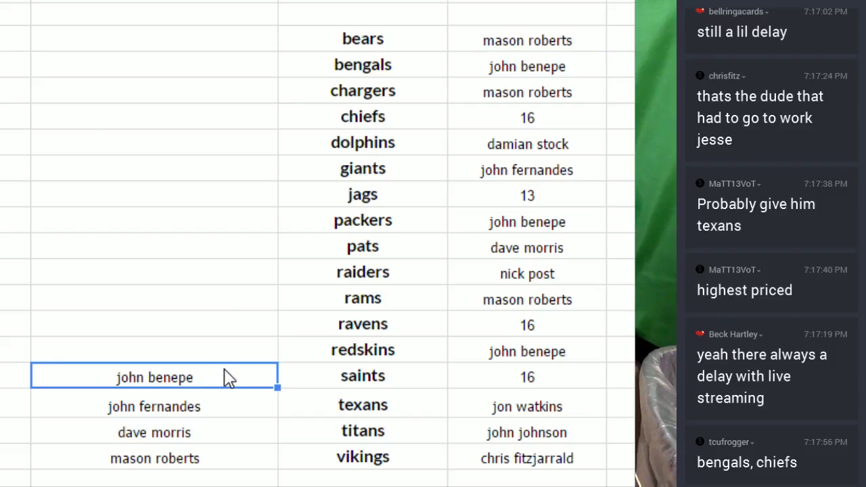
pyautogui.moveTo(278, 375); pyautogui.dragTo(561, 119)
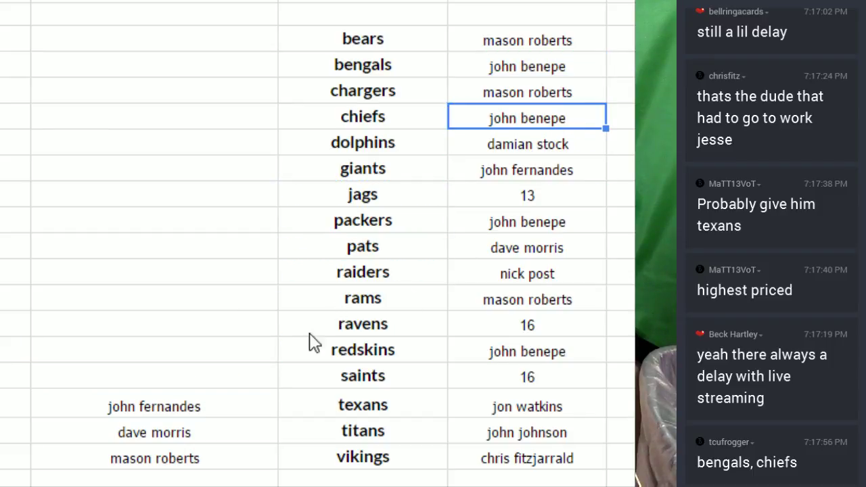
# - Apply the Chewy font to the empty cell in the further column of the texans row
pyautogui.click(224, 408)
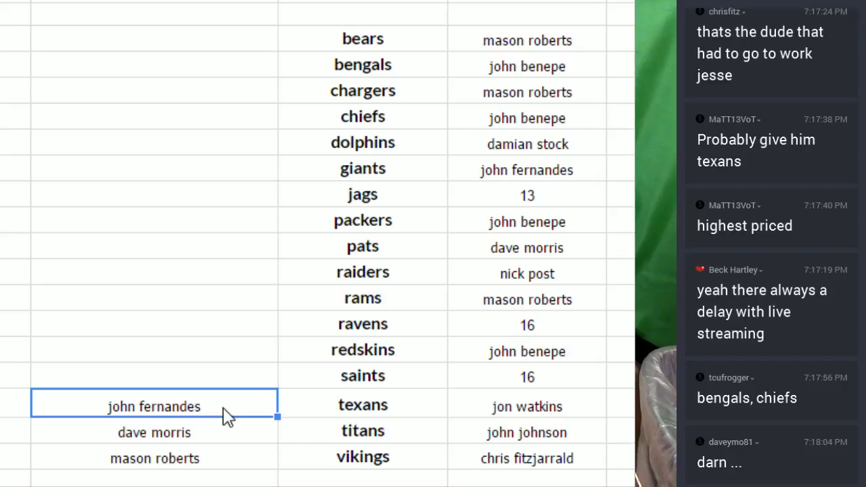
pyautogui.click(620, 376)
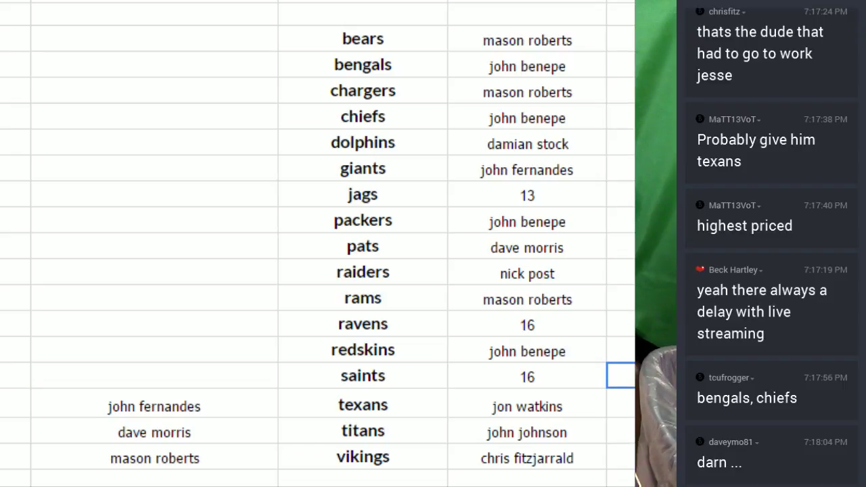
pyautogui.click(620, 404)
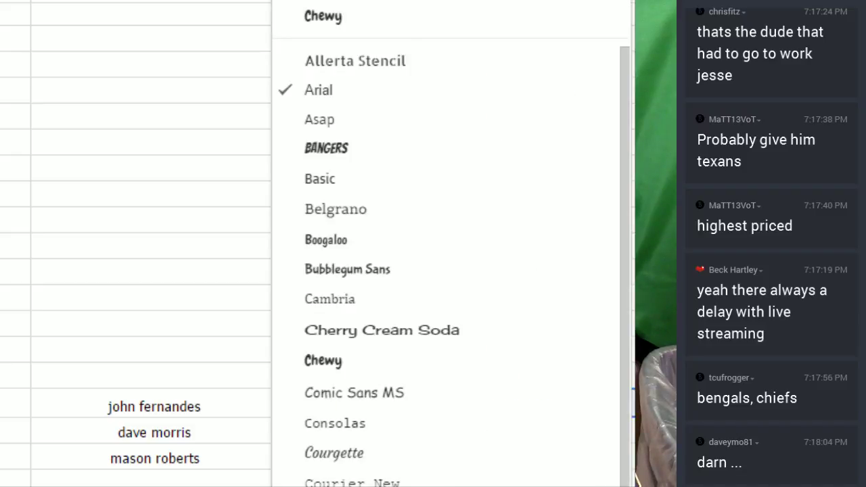
pyautogui.click(441, 11)
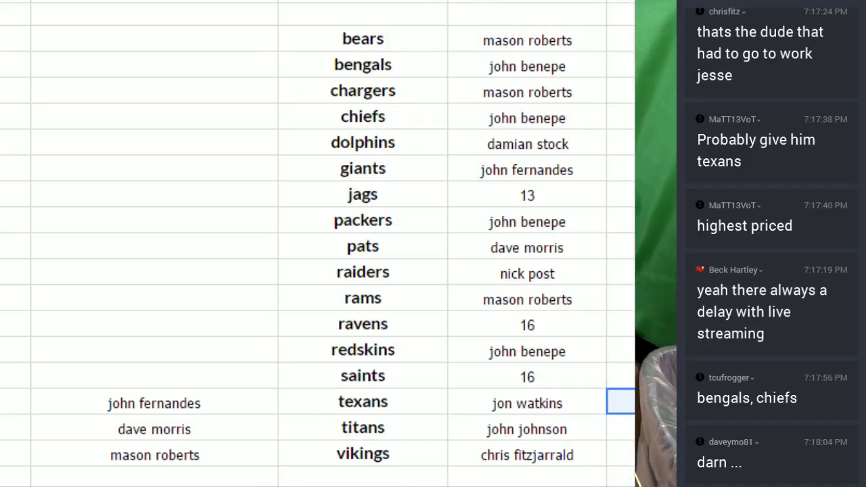
pyautogui.click(620, 453)
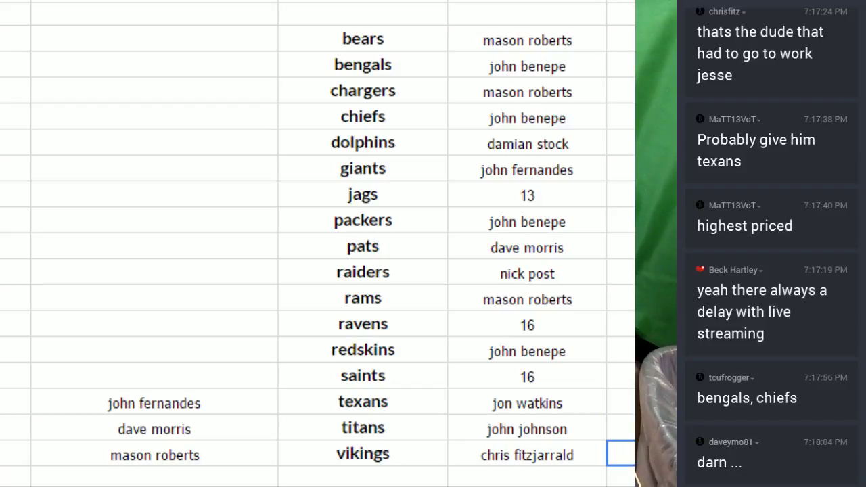
# - Move the texans-row participant's name into the number cell beside saints and the titans-row participant's name beside ravens
pyautogui.click(255, 406)
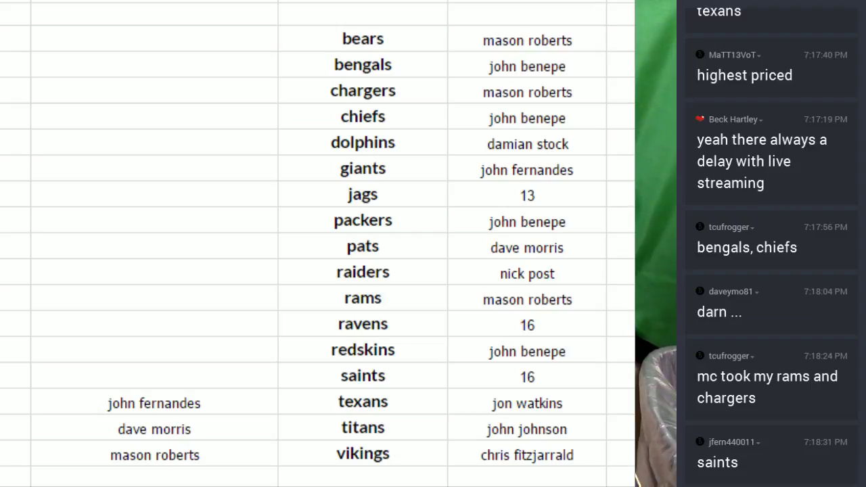
pyautogui.click(166, 406)
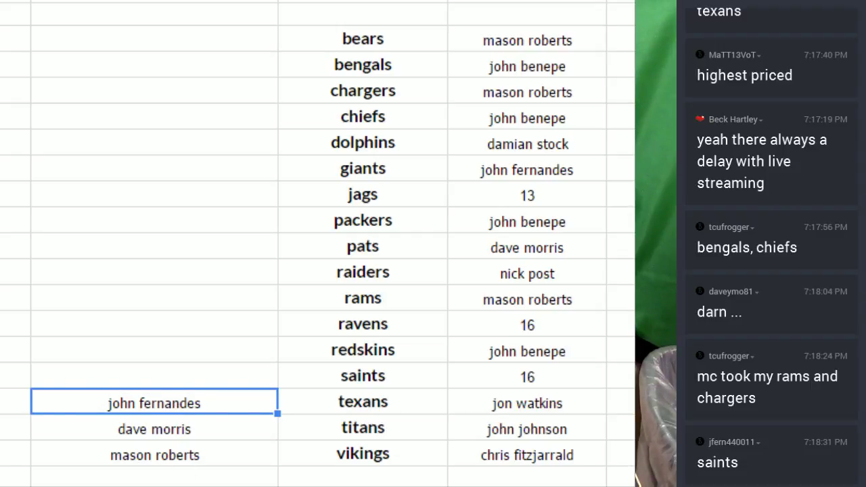
pyautogui.moveTo(166, 406); pyautogui.dragTo(501, 389)
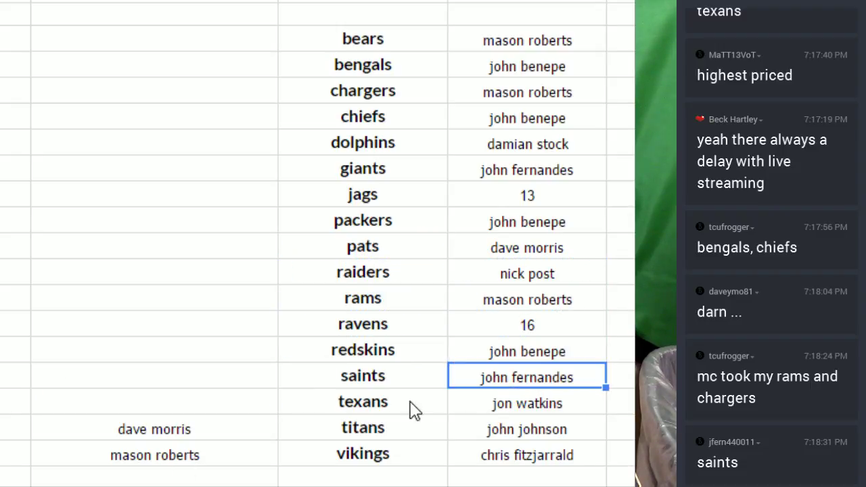
pyautogui.click(230, 431)
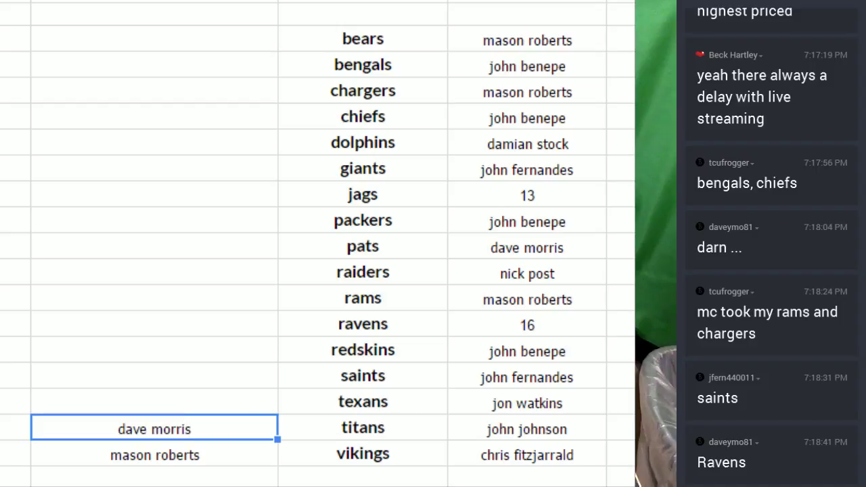
pyautogui.moveTo(248, 414); pyautogui.dragTo(473, 333)
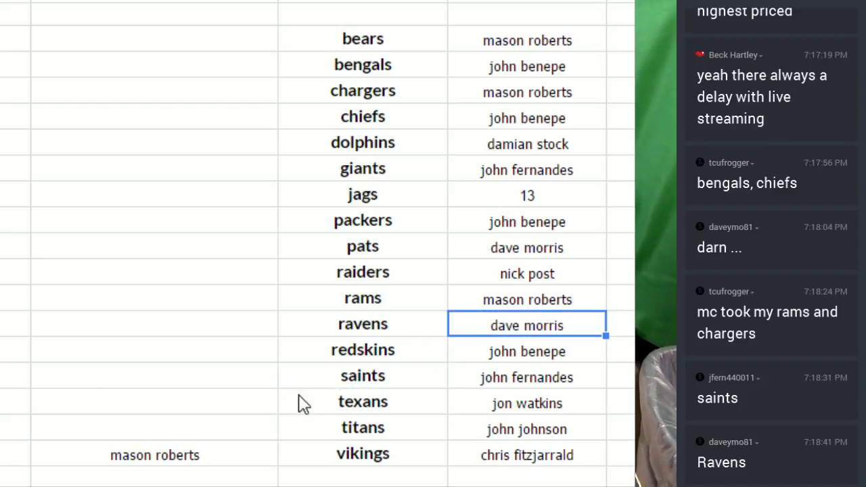
# - Move the vikings-row participant's name into the number cell beside jags
pyautogui.click(207, 457)
pyautogui.moveTo(208, 466); pyautogui.dragTo(528, 196)
pyautogui.click(397, 46)
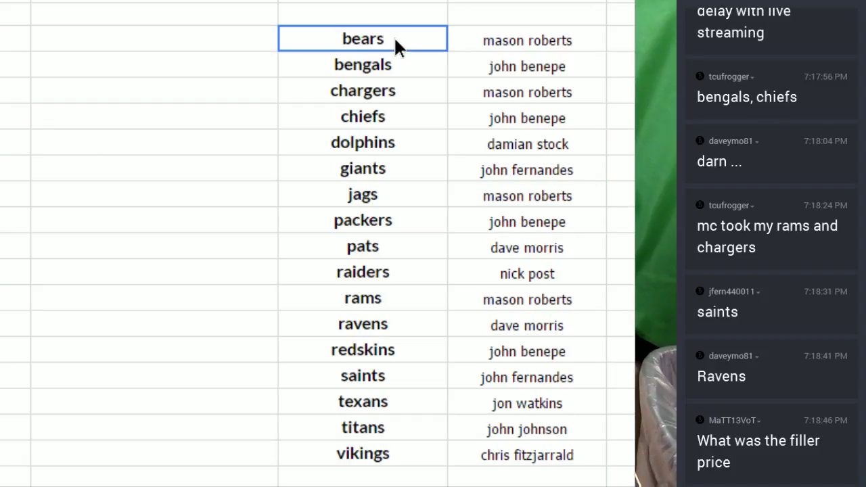